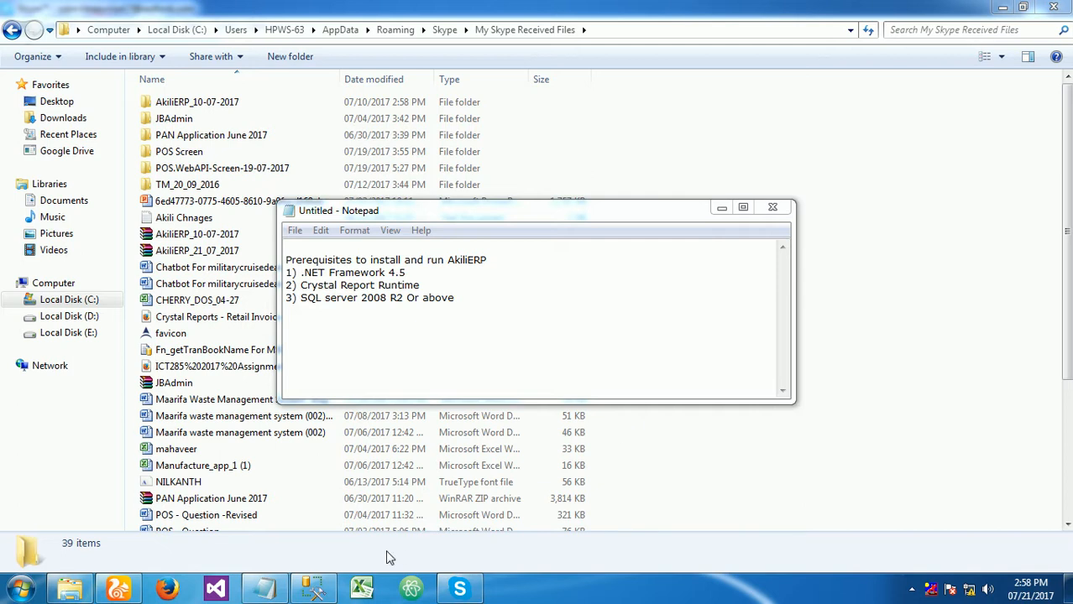
# - Review the AkiliERP installation prerequisites listed in the open note
pyautogui.moveTo(464, 298); pyautogui.dragTo(285, 298)
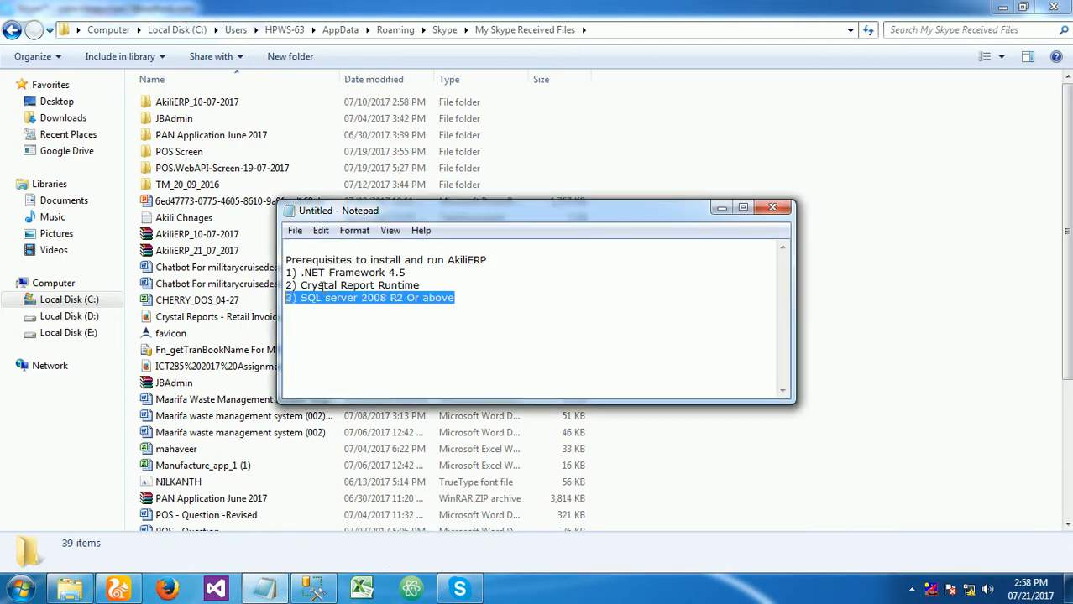
pyautogui.moveTo(461, 290); pyautogui.dragTo(232, 273)
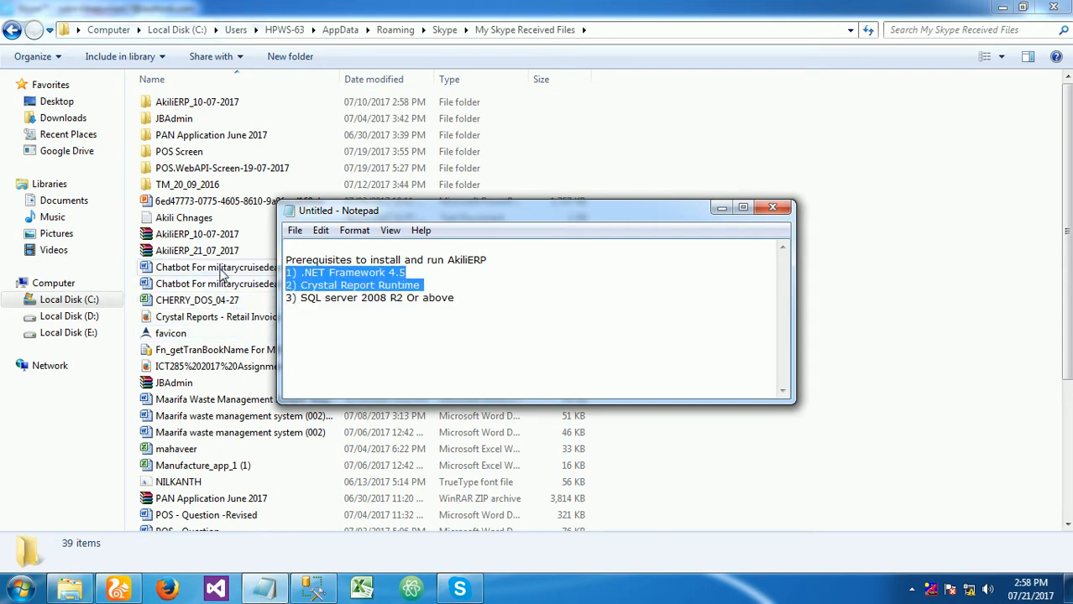
# - Extract the AkiliERP_21_07_2017 archive to its own folder and open the AkiliERP_21_07_2017 subfolder inside it
pyautogui.click(216, 252)
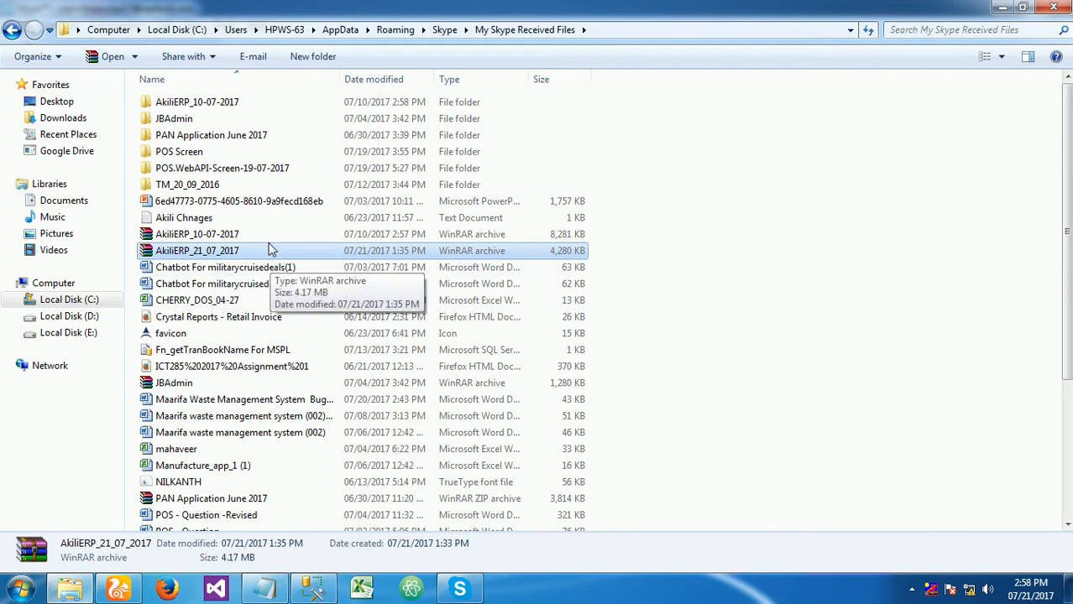
pyautogui.rightClick(202, 258)
pyautogui.click(262, 306)
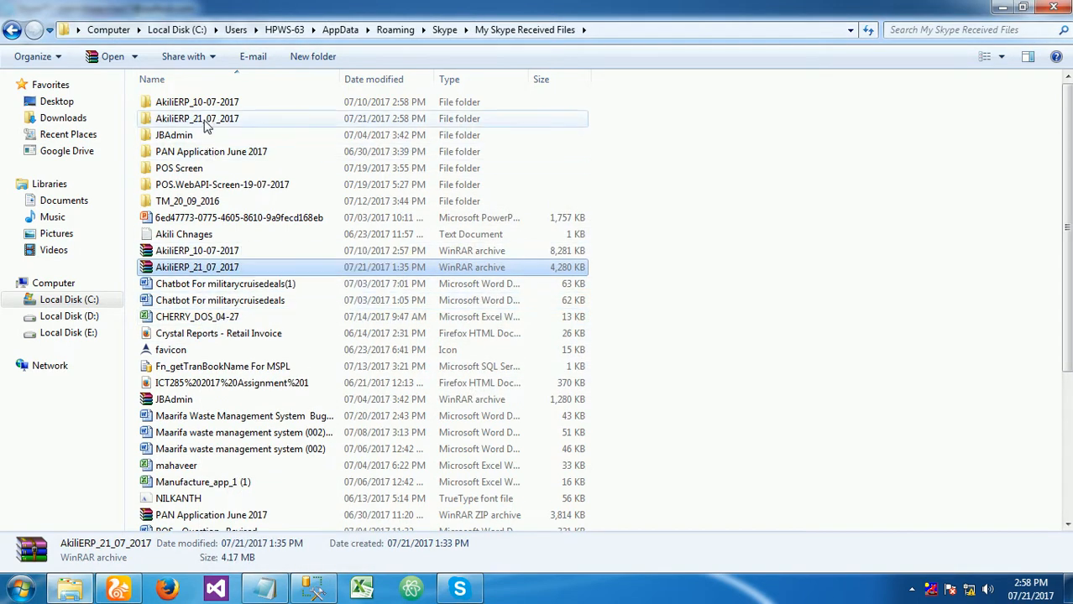
pyautogui.doubleClick(197, 118)
pyautogui.doubleClick(178, 102)
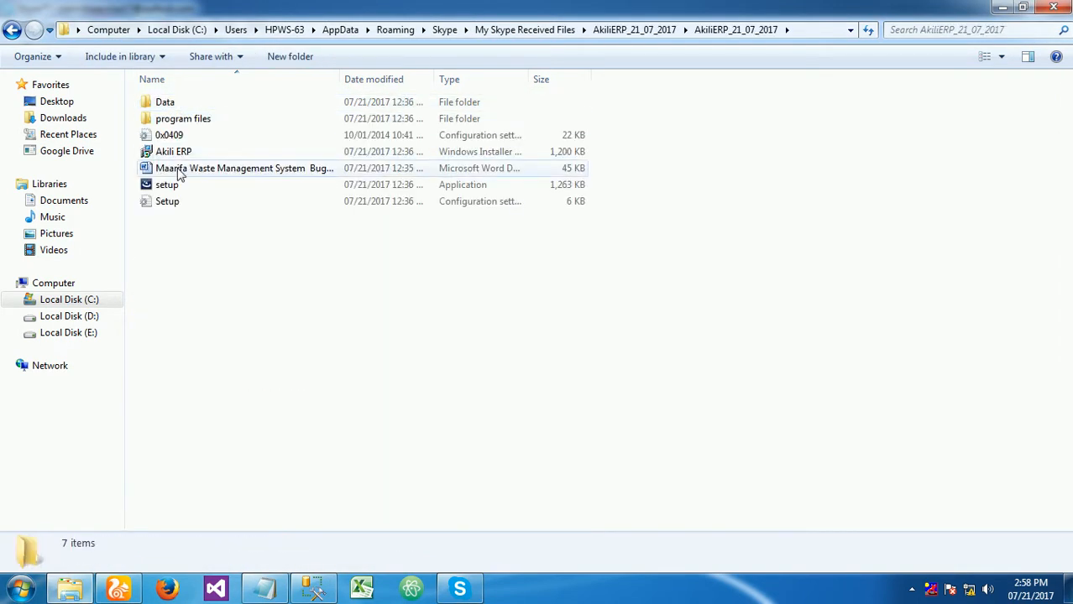
# - Look over the Data folder and the Akili ERP setup files in the extracted package
pyautogui.click(146, 105)
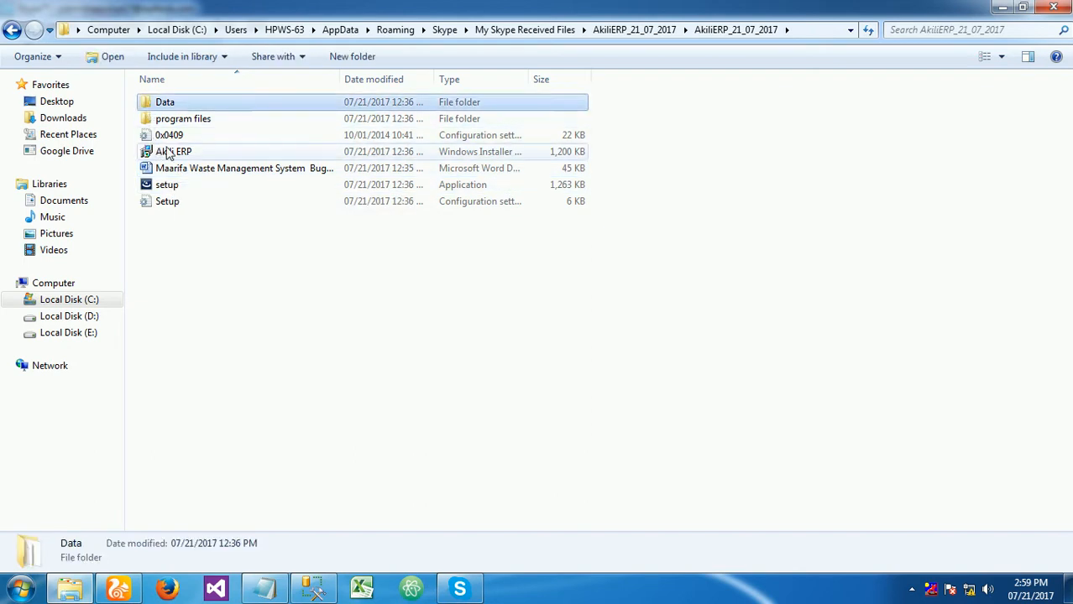
pyautogui.click(198, 153)
pyautogui.click(201, 172)
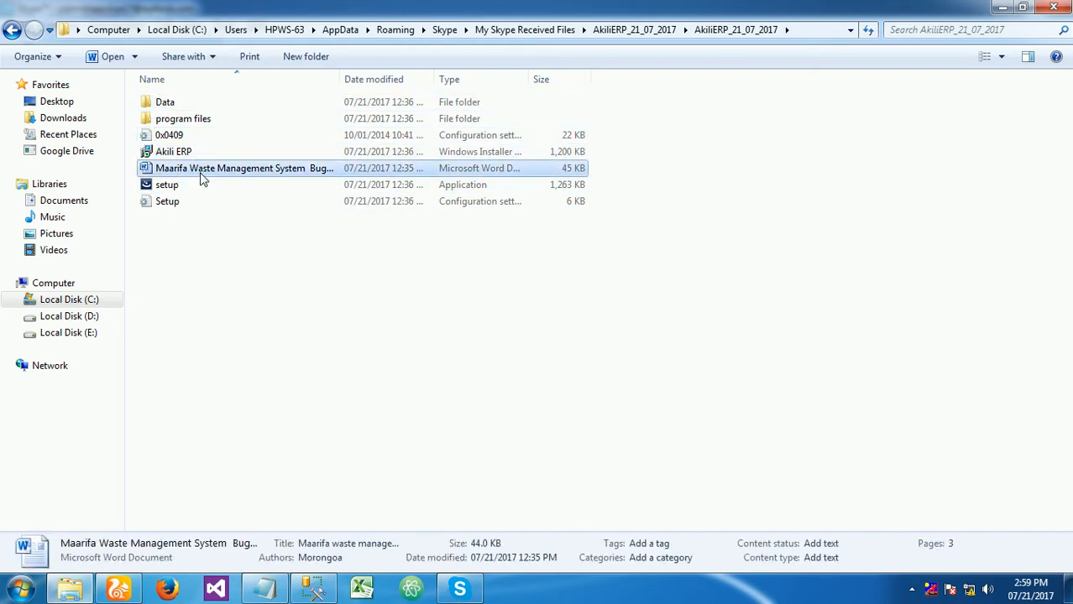
pyautogui.moveTo(186, 173); pyautogui.dragTo(175, 210)
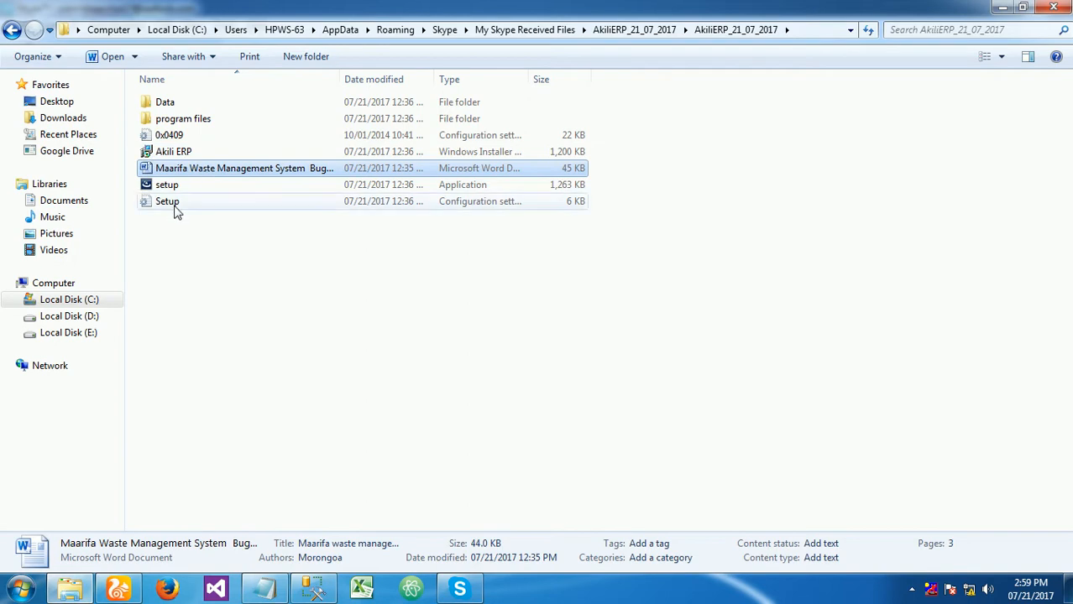
pyautogui.click(315, 341)
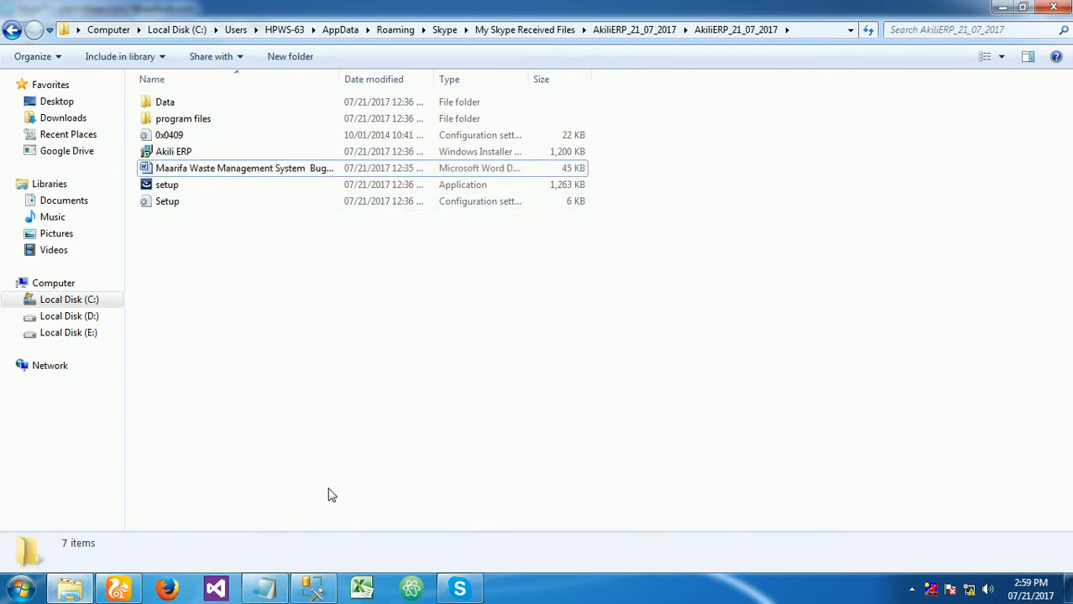
# - Switch to SQL Server Management Studio and create a new database named Akili on the local server
pyautogui.click(313, 589)
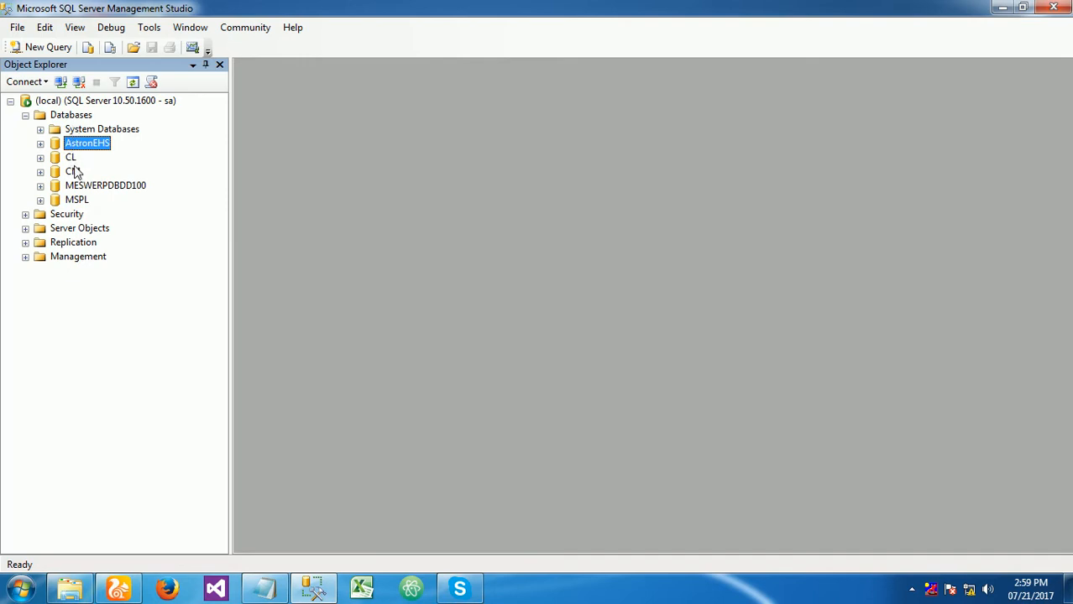
pyautogui.rightClick(81, 117)
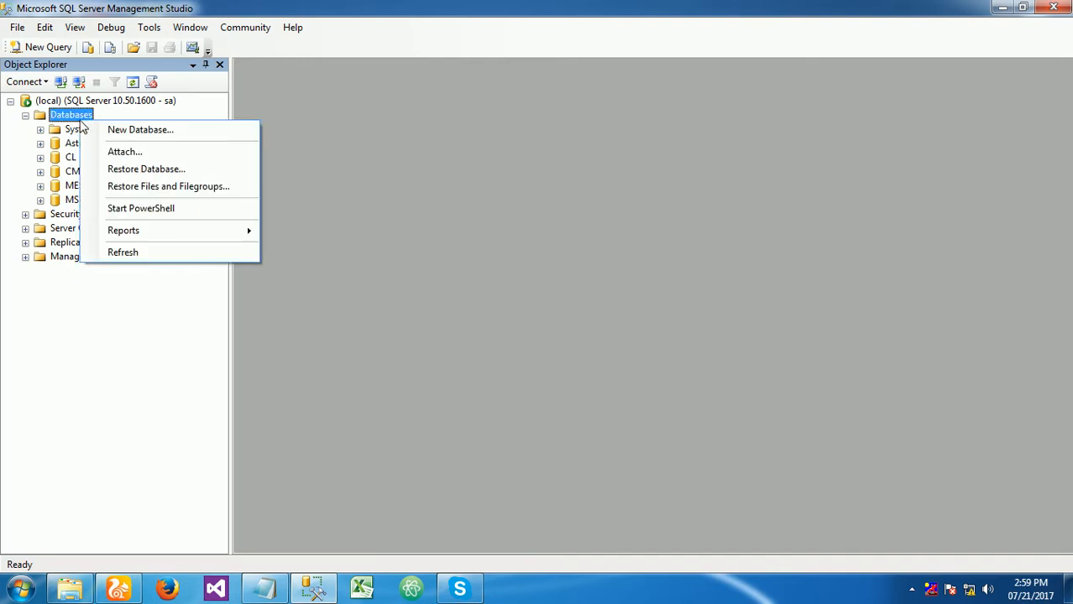
pyautogui.click(141, 132)
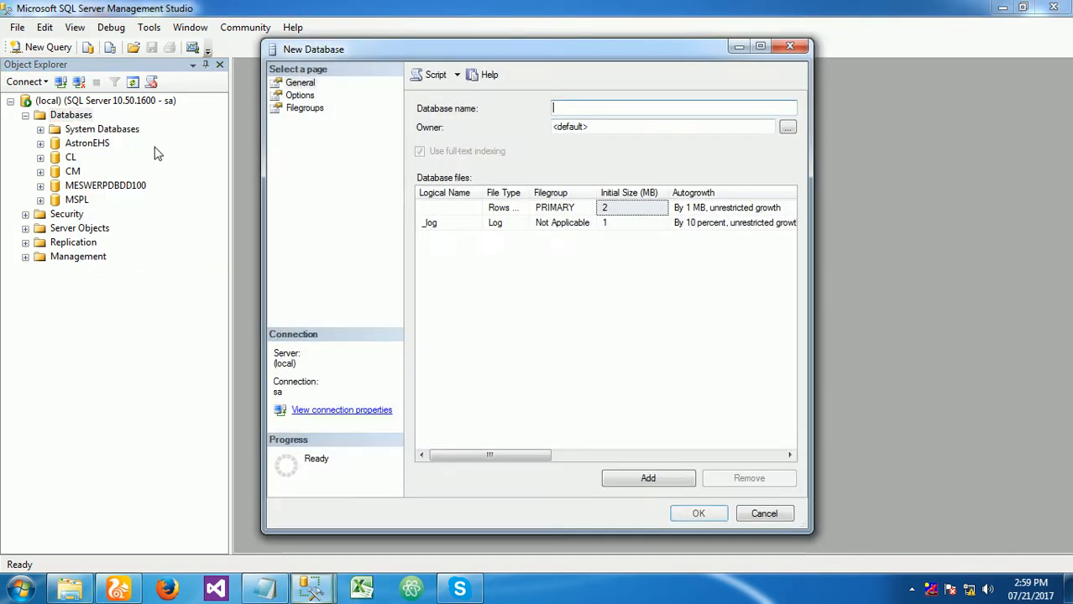
pyautogui.write('Akili')
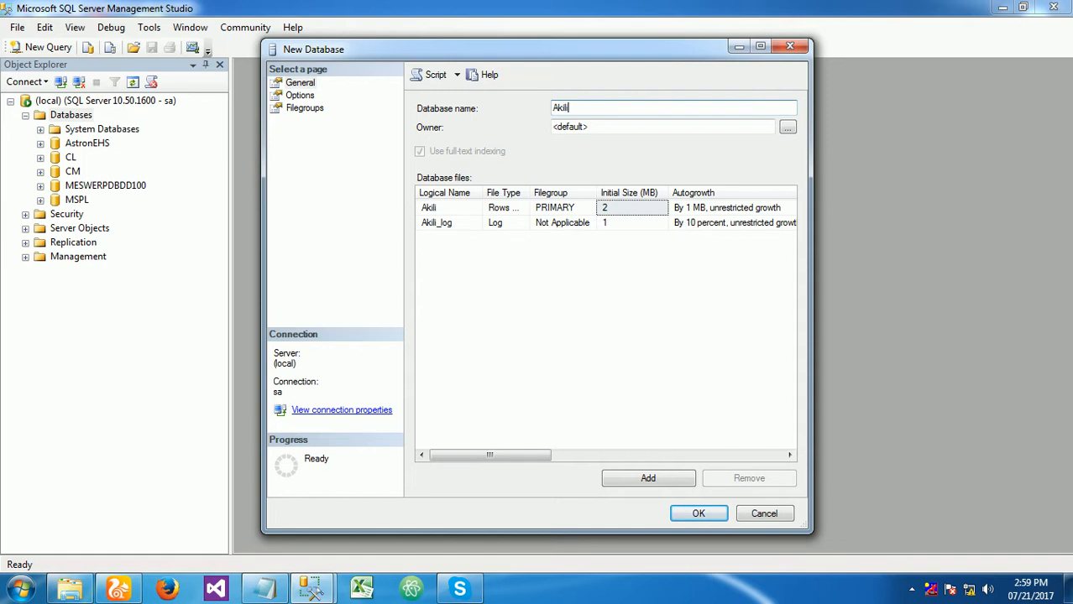
pyautogui.click(698, 514)
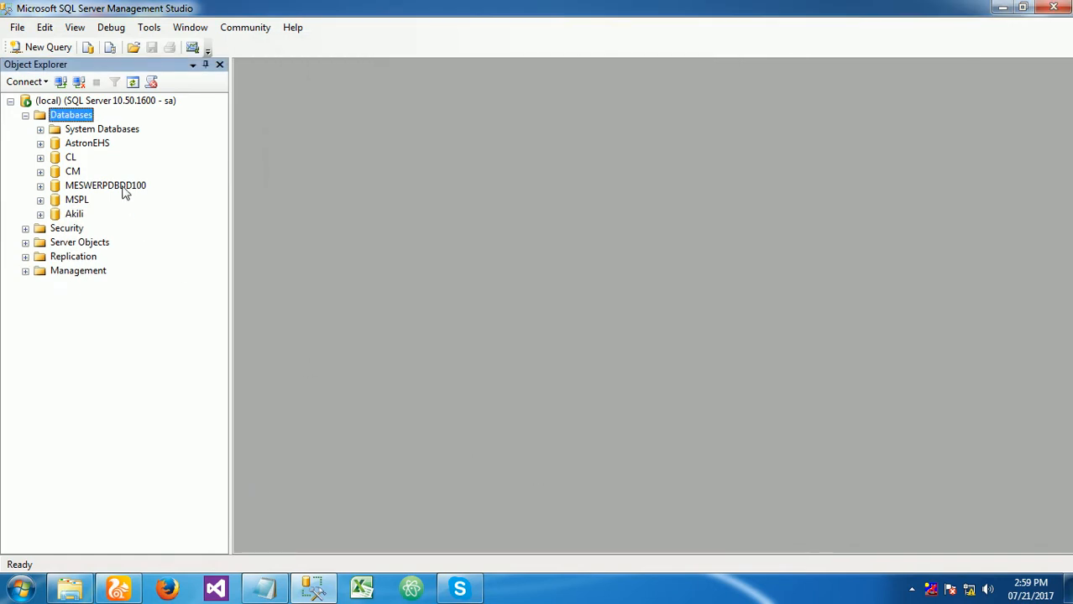
# - Expand the Akili database and its Tables folder to check which tables it contains
pyautogui.doubleClick(74, 213)
pyautogui.click(90, 242)
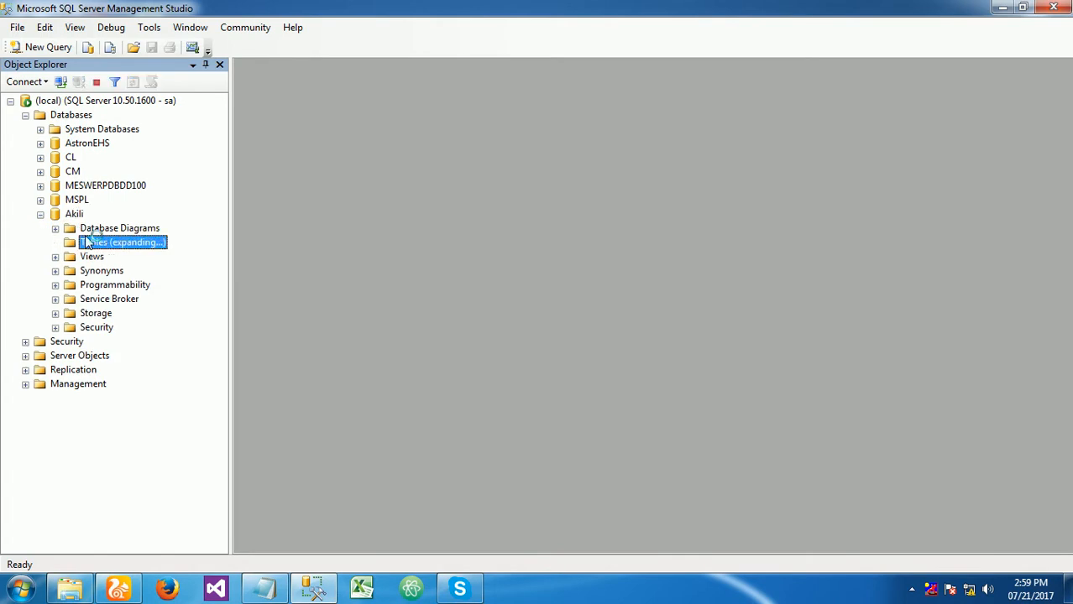
pyautogui.doubleClick(91, 242)
pyautogui.click(74, 213)
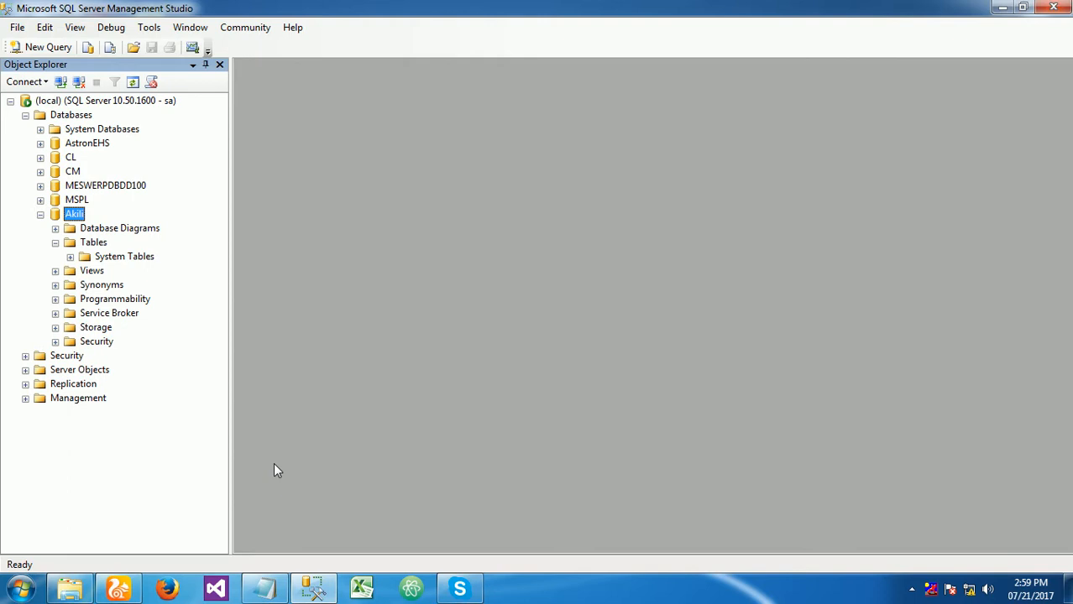
# - Locate the AkiliERP_21_07_2017.bak backup file on Local Disk (D:) in File Explorer, and return to SQL Server Management Studio
pyautogui.click(264, 587)
pyautogui.click(385, 296)
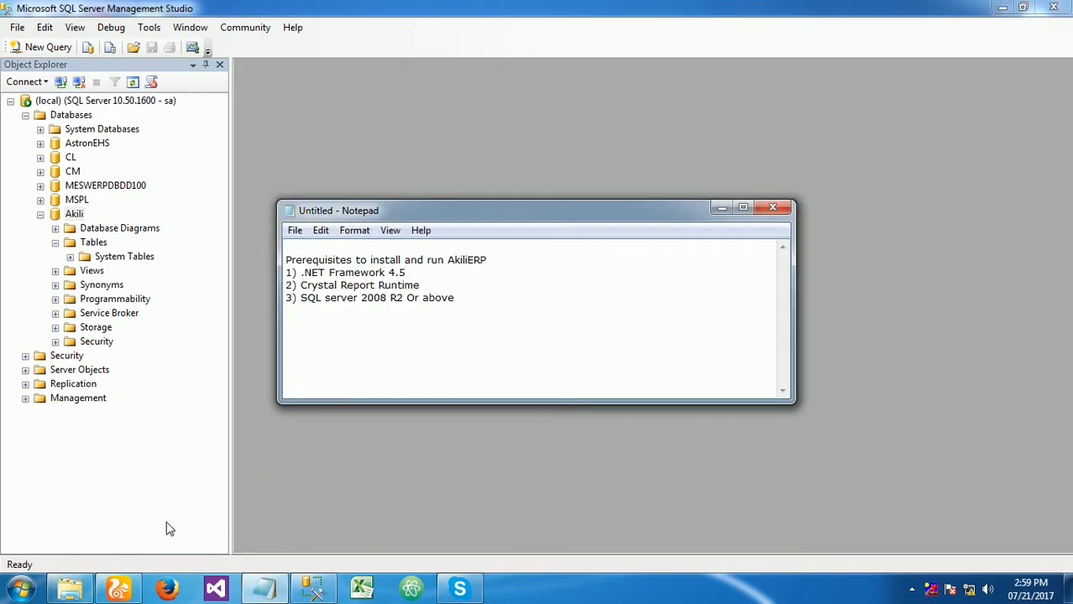
pyautogui.click(73, 587)
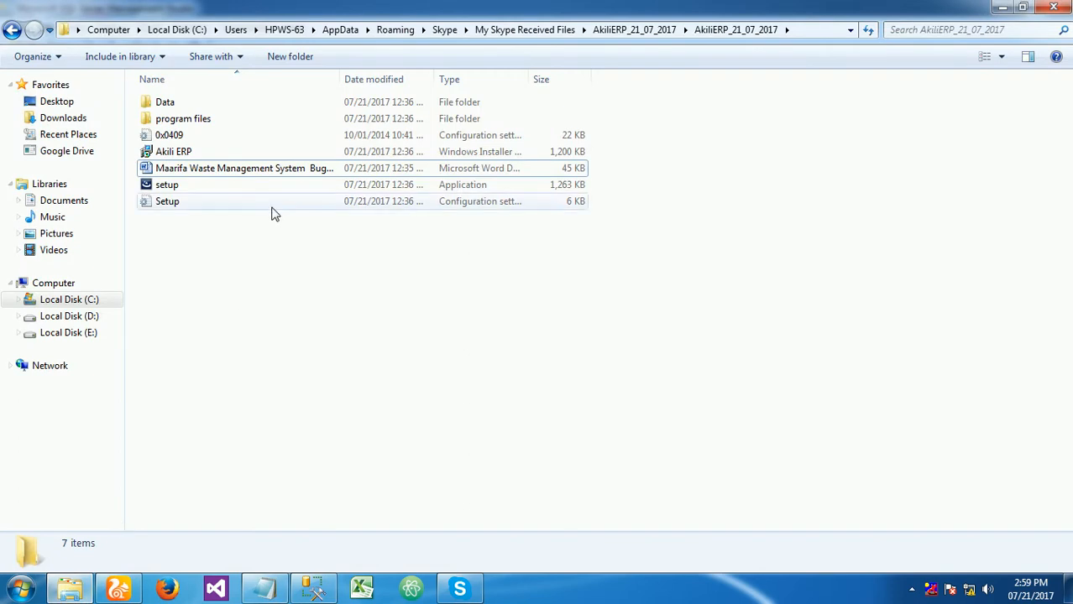
pyautogui.press('super+e')
pyautogui.doubleClick(638, 126)
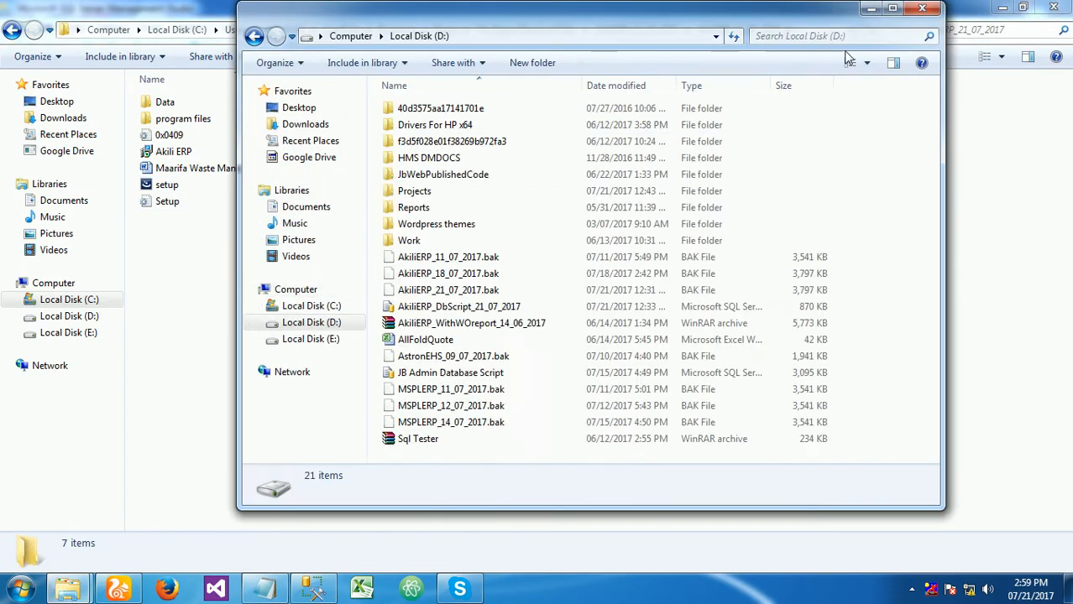
pyautogui.click(886, 11)
pyautogui.click(206, 286)
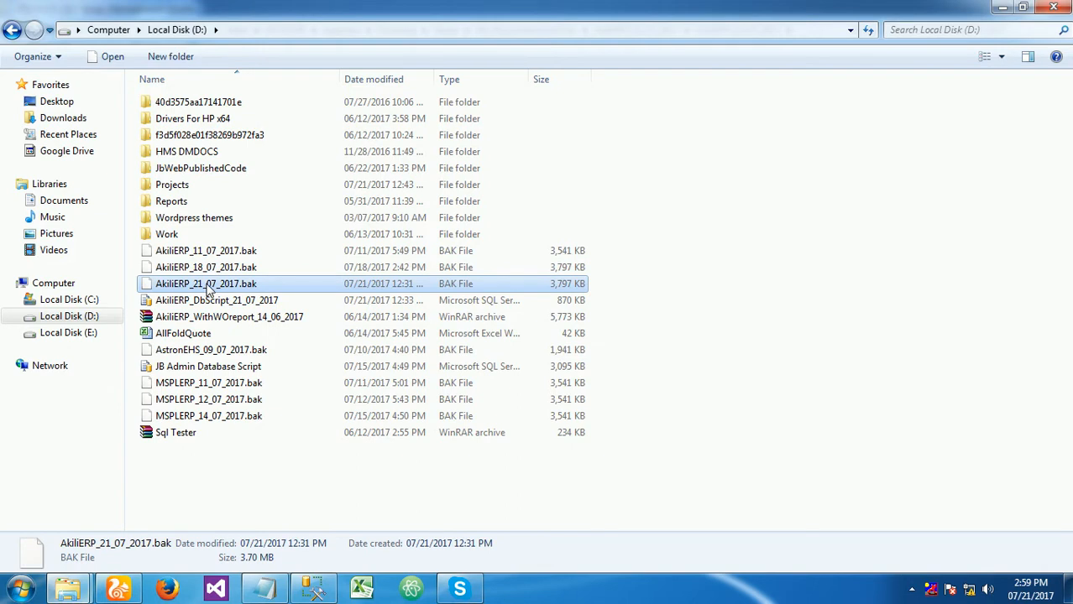
pyautogui.hotkey('alt', 'Tab')
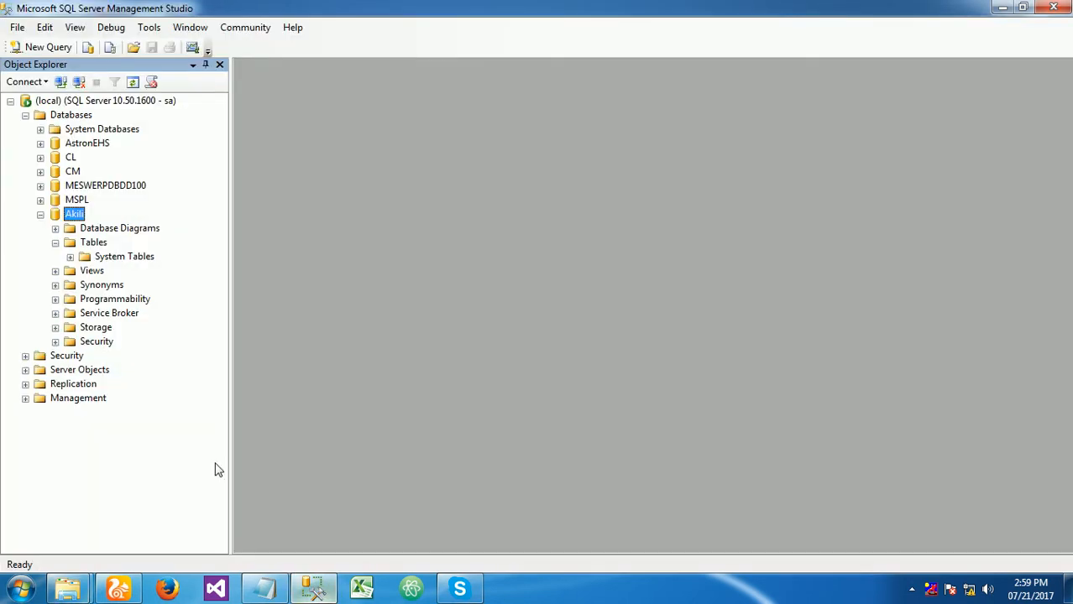
pyautogui.rightClick(74, 215)
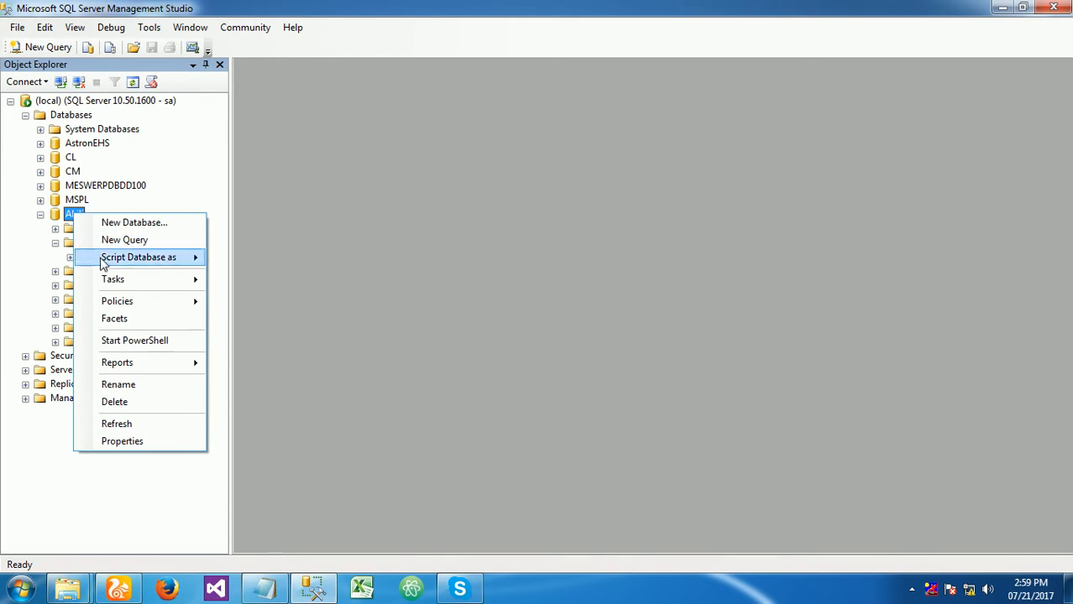
pyautogui.moveTo(112, 282)
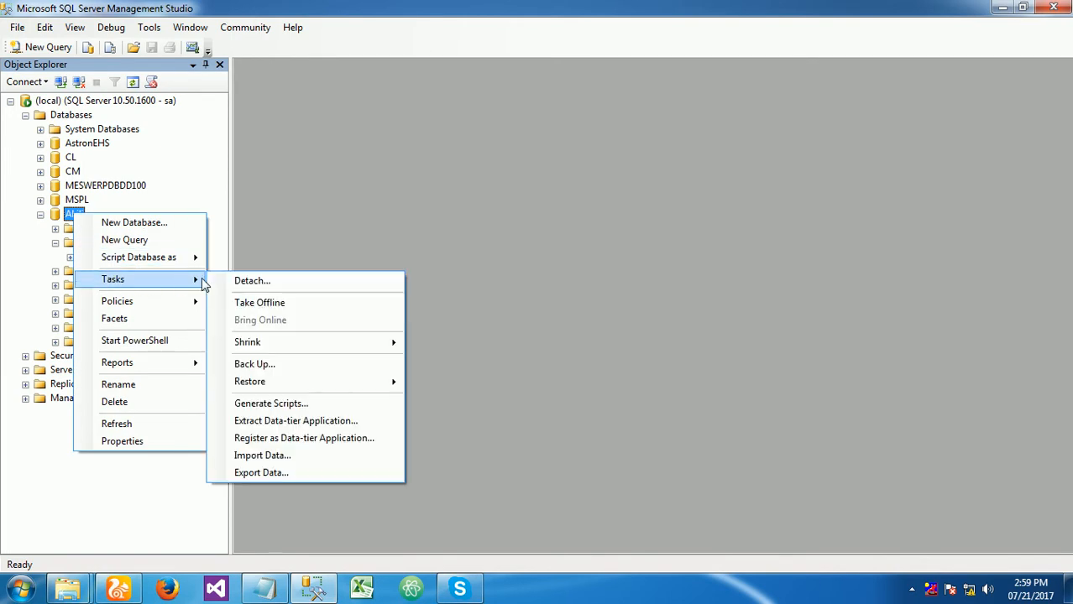
pyautogui.click(274, 364)
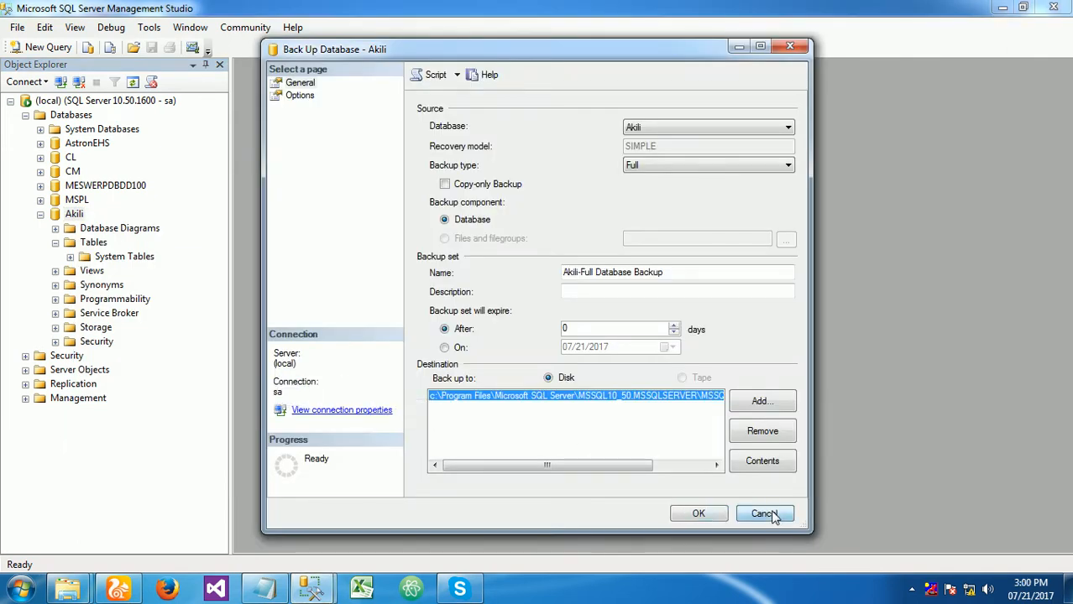
pyautogui.click(762, 513)
# - Start a database restore for the Akili database and set the restore source to From device
pyautogui.rightClick(74, 214)
pyautogui.moveTo(118, 284)
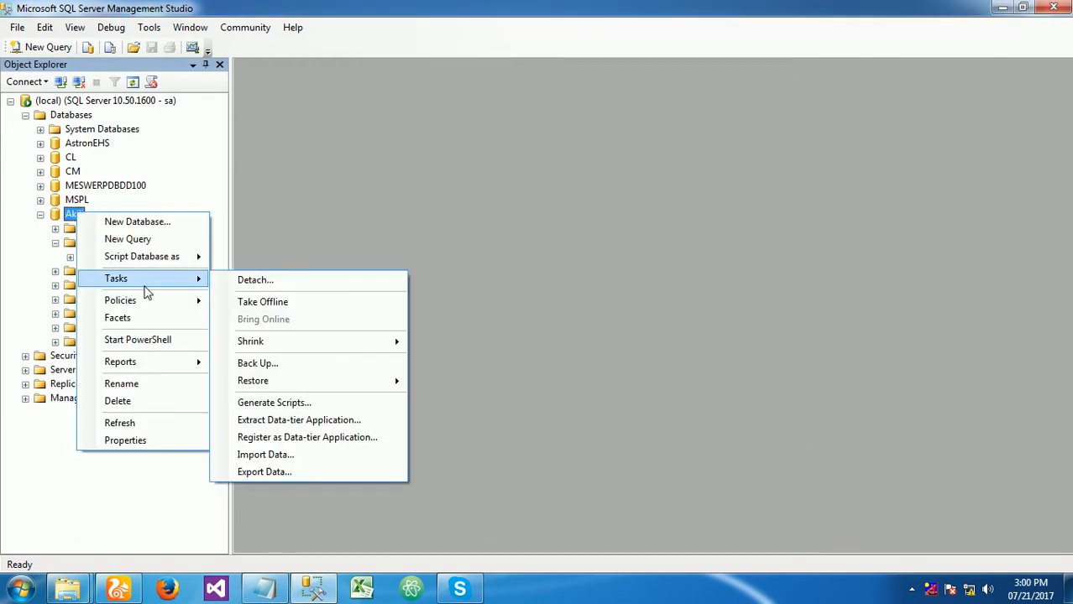
pyautogui.moveTo(272, 385)
pyautogui.click(451, 387)
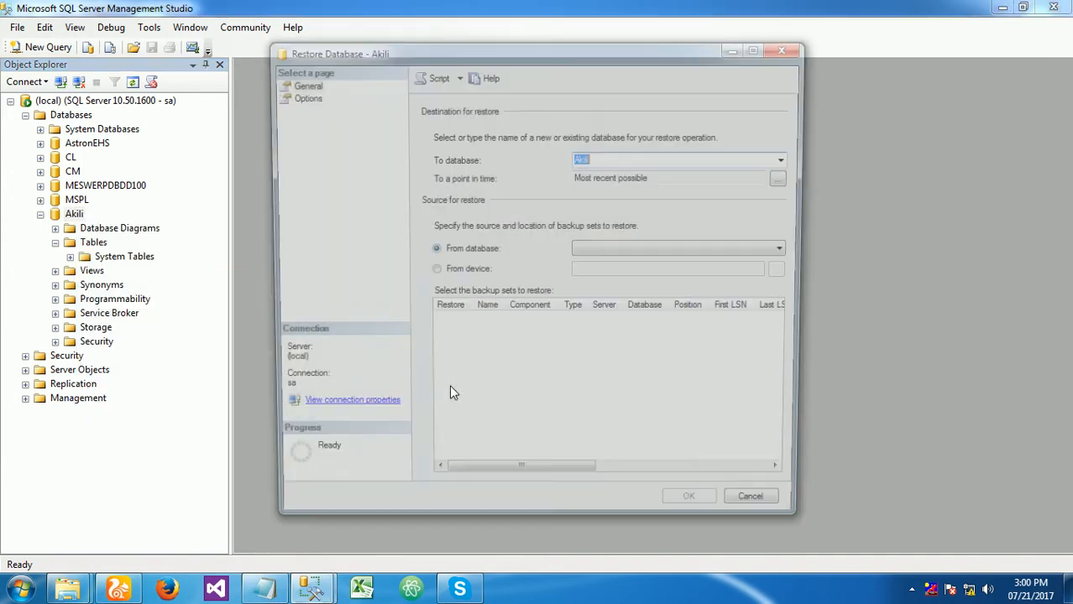
pyautogui.click(460, 273)
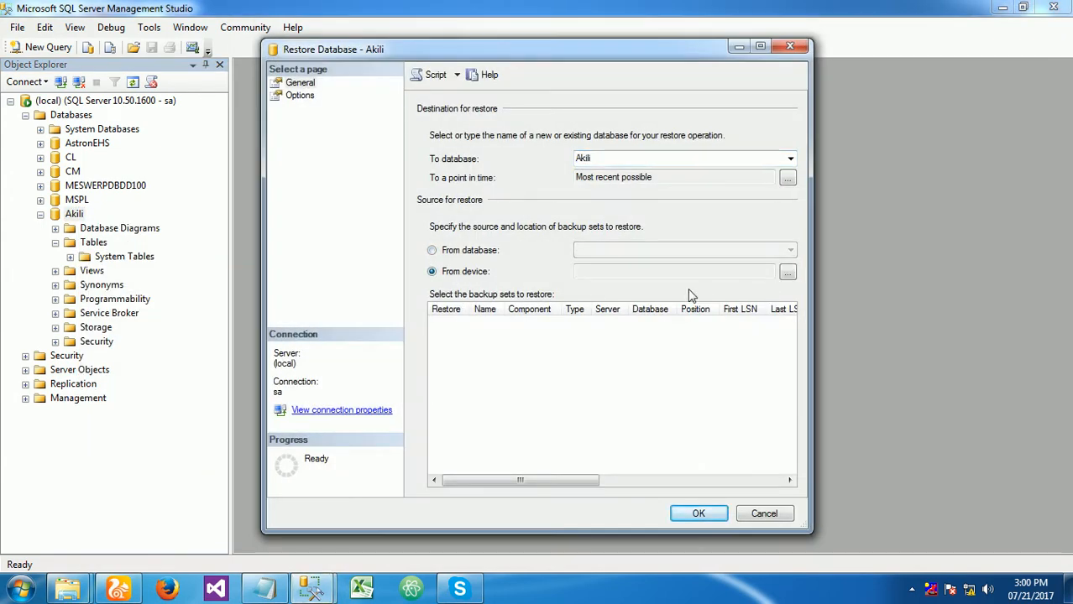
# - Add the backup file D:\AkiliERP_21_07_2017.bak as the restore device's backup location
pyautogui.click(787, 271)
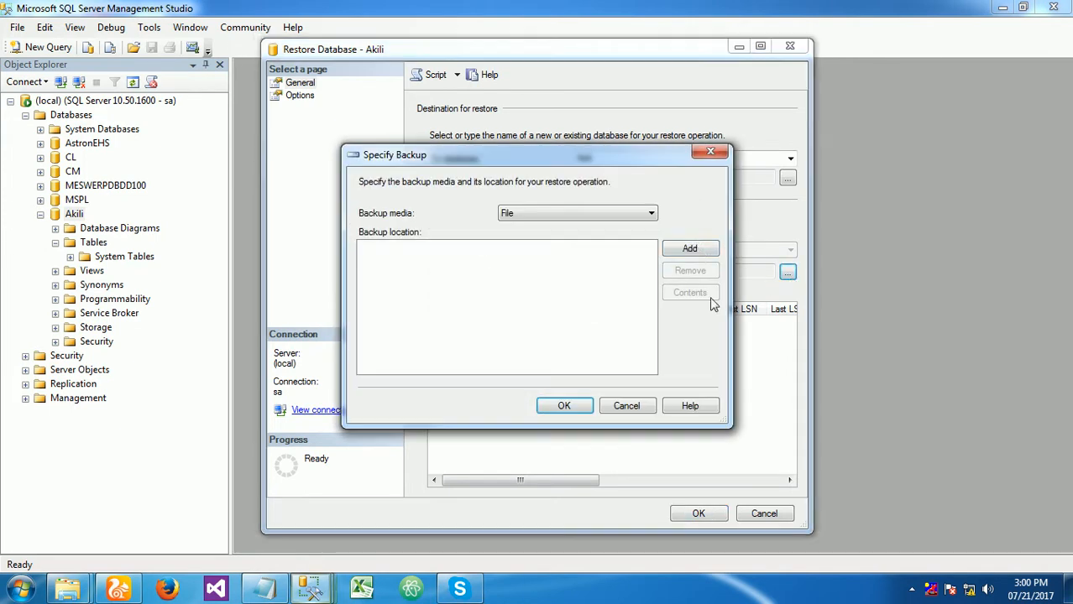
pyautogui.click(690, 249)
pyautogui.press('Left')
pyautogui.press('Left')
pyautogui.press('Left')
pyautogui.press('Left')
pyautogui.press('Left')
pyautogui.press('Left')
pyautogui.press('Left')
pyautogui.press('Left')
pyautogui.press('Left')
pyautogui.press('Left')
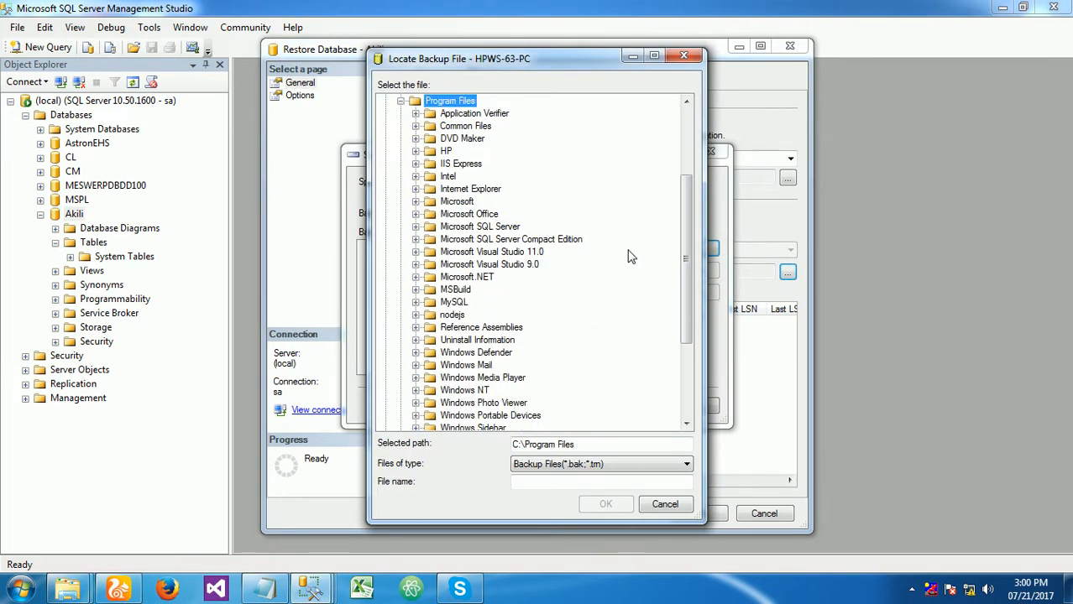
pyautogui.press('Down')
pyautogui.press('Right')
pyautogui.press('Down')
pyautogui.press('Down')
pyautogui.press('Down')
pyautogui.press('Down')
pyautogui.press('Down')
pyautogui.press('Down')
pyautogui.press('Down')
pyautogui.press('Down')
pyautogui.press('Down')
pyautogui.press('Down')
pyautogui.press('Down')
pyautogui.press('Down')
pyautogui.press('Down')
pyautogui.press('Down')
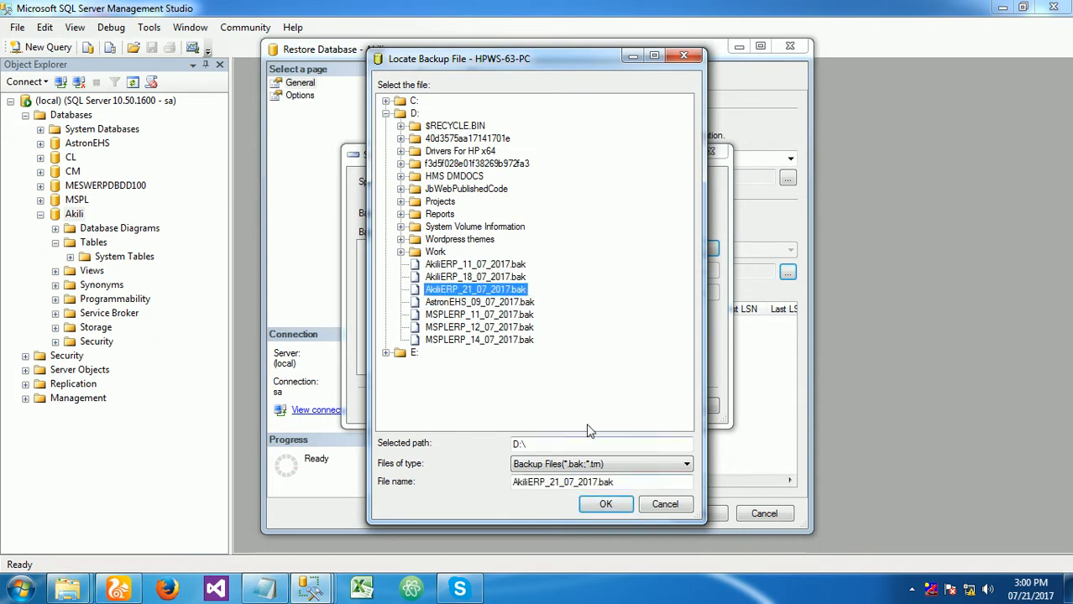
pyautogui.click(606, 503)
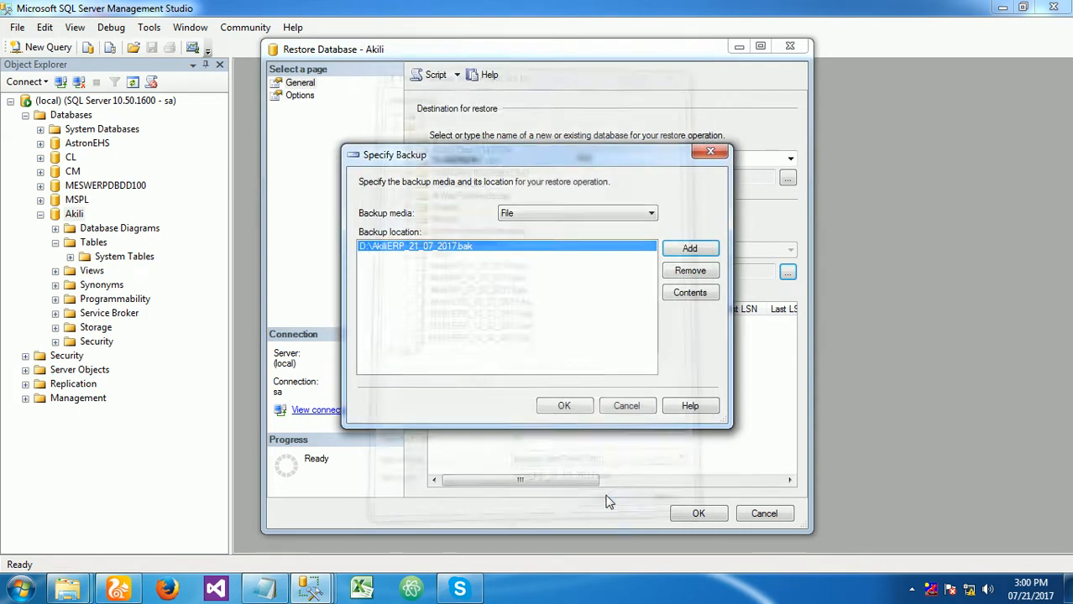
pyautogui.click(564, 406)
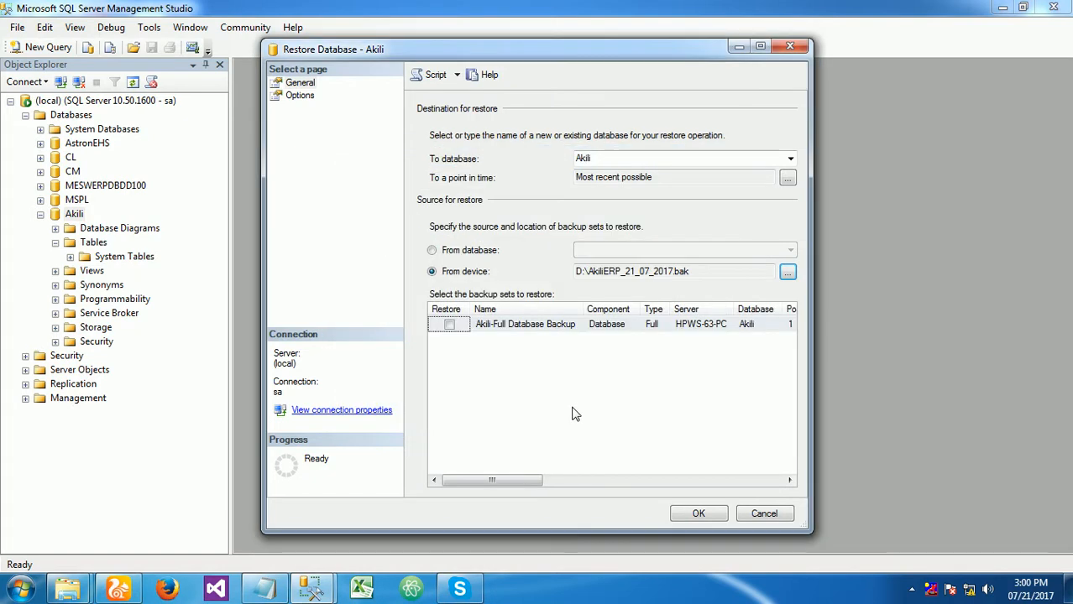
# - Select the Akili-Full Database Backup set for restore and enable Overwrite the existing database (WITH REPLACE)
pyautogui.click(450, 326)
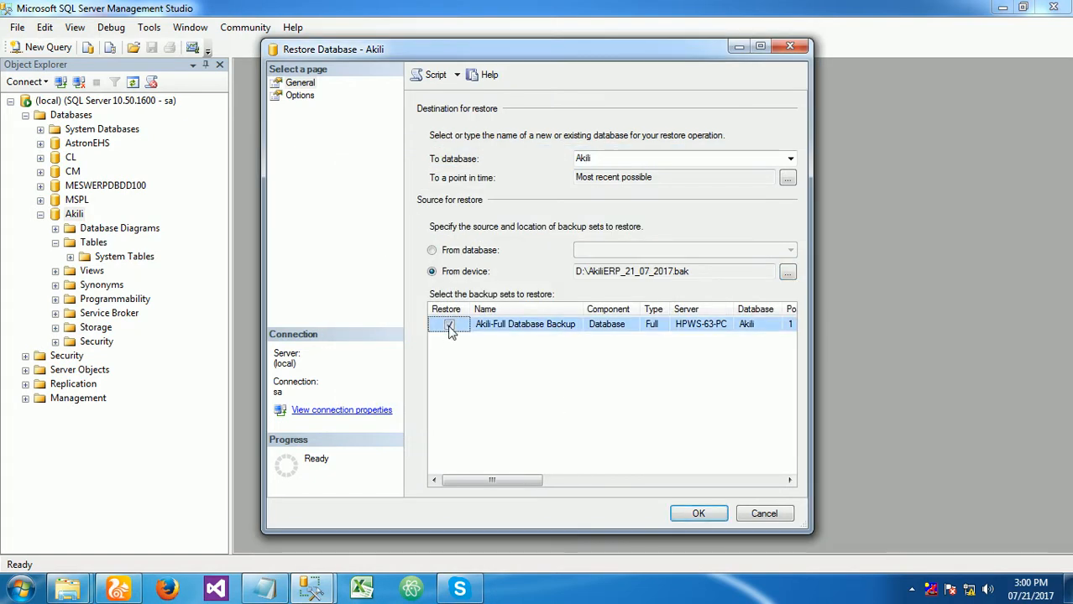
pyautogui.click(300, 97)
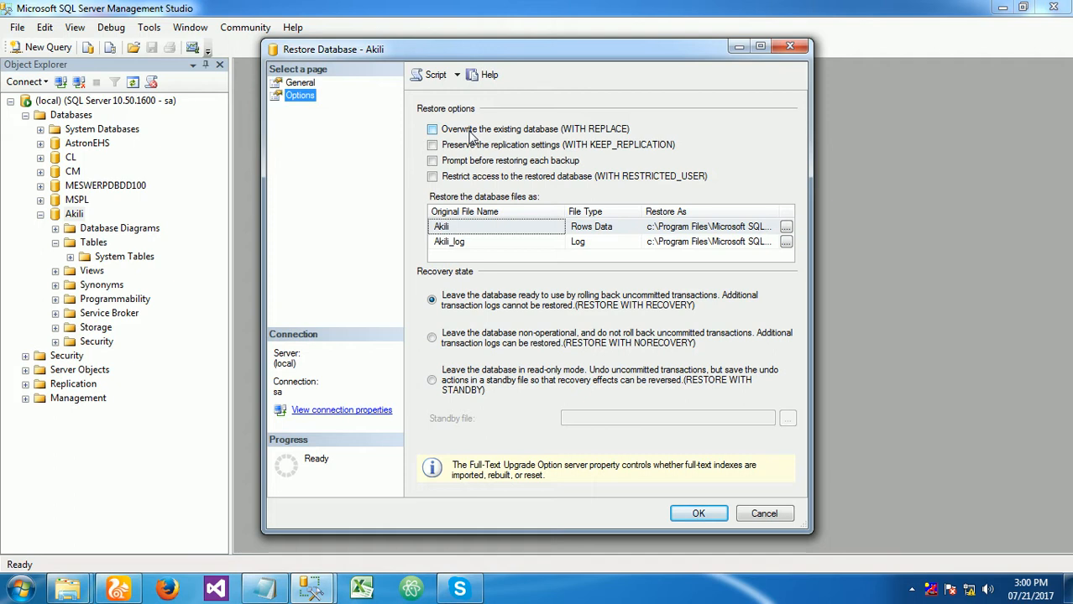
pyautogui.click(500, 132)
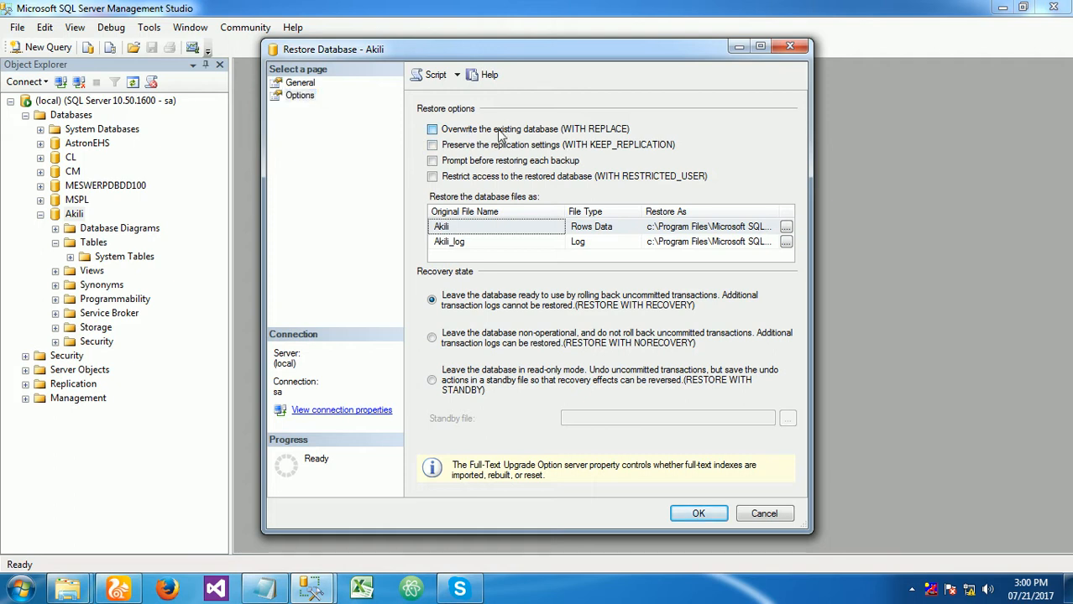
# - Run the Akili database restore and check the restored tables under the Akili database
pyautogui.click(695, 514)
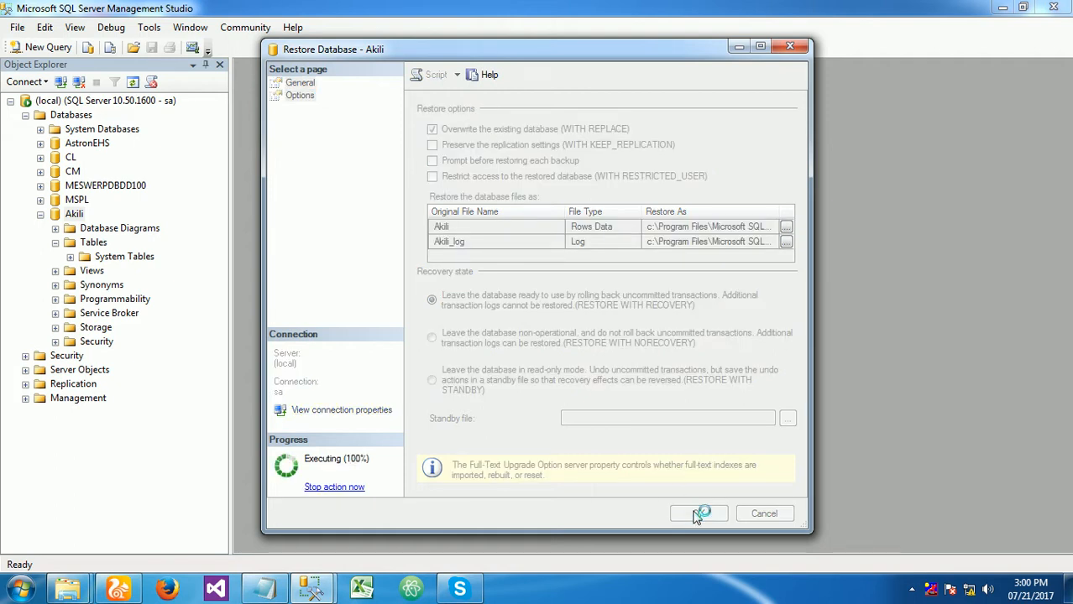
pyautogui.click(728, 316)
pyautogui.doubleClick(91, 242)
pyautogui.scroll(-5, 127, 261)
pyautogui.scroll(-2, 127, 261)
pyautogui.scroll(10, 124, 331)
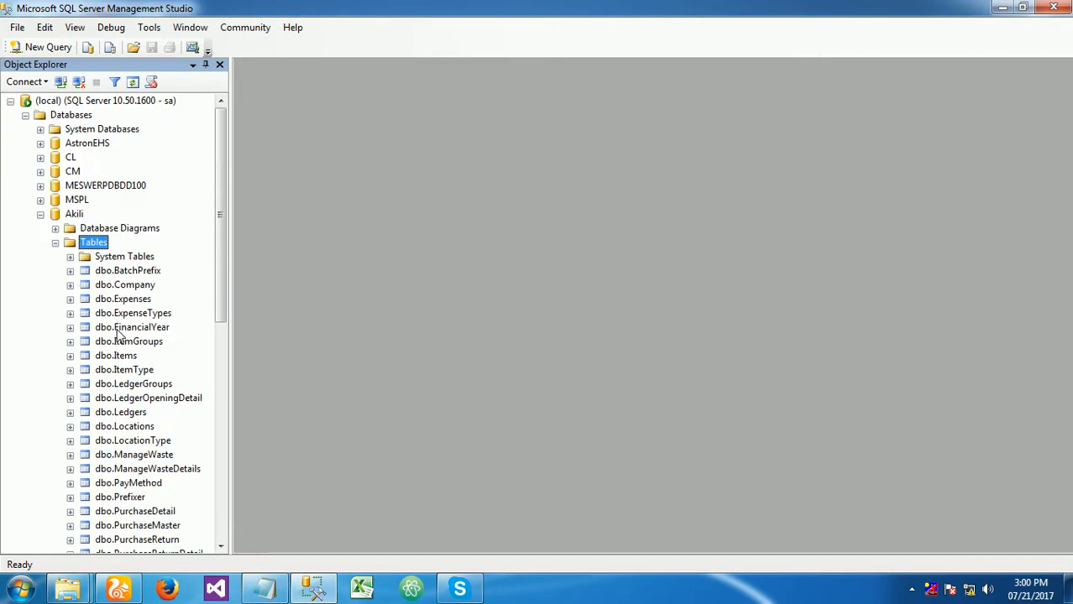
# - Examine the stored procedures under the Akili database's Programmability folder and collapse the folder
pyautogui.doubleClick(99, 242)
pyautogui.doubleClick(114, 285)
pyautogui.doubleClick(127, 300)
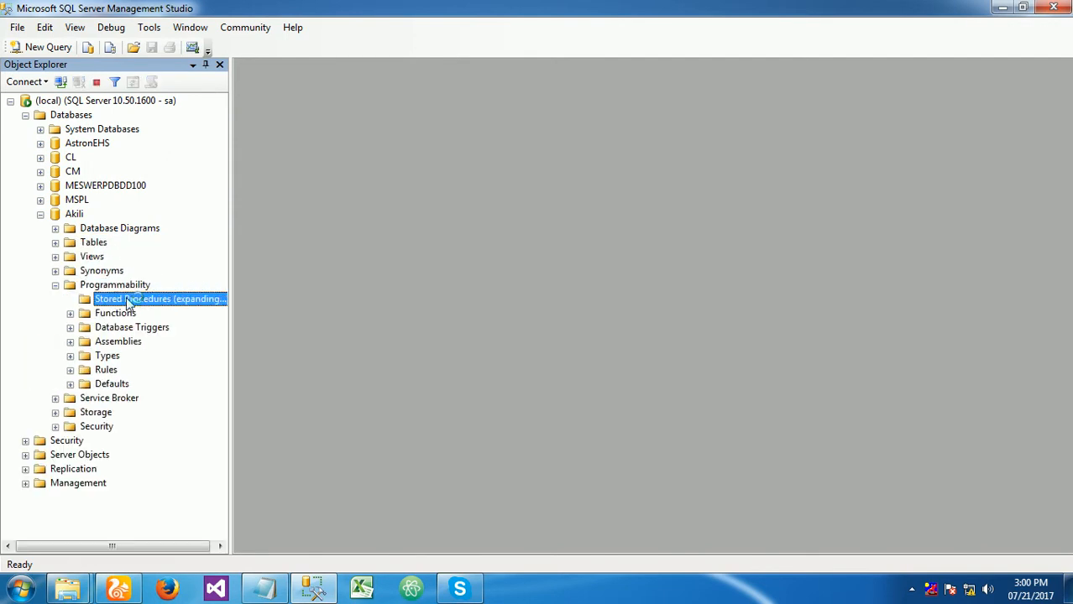
pyautogui.scroll(-10, 149, 340)
pyautogui.scroll(15, 149, 340)
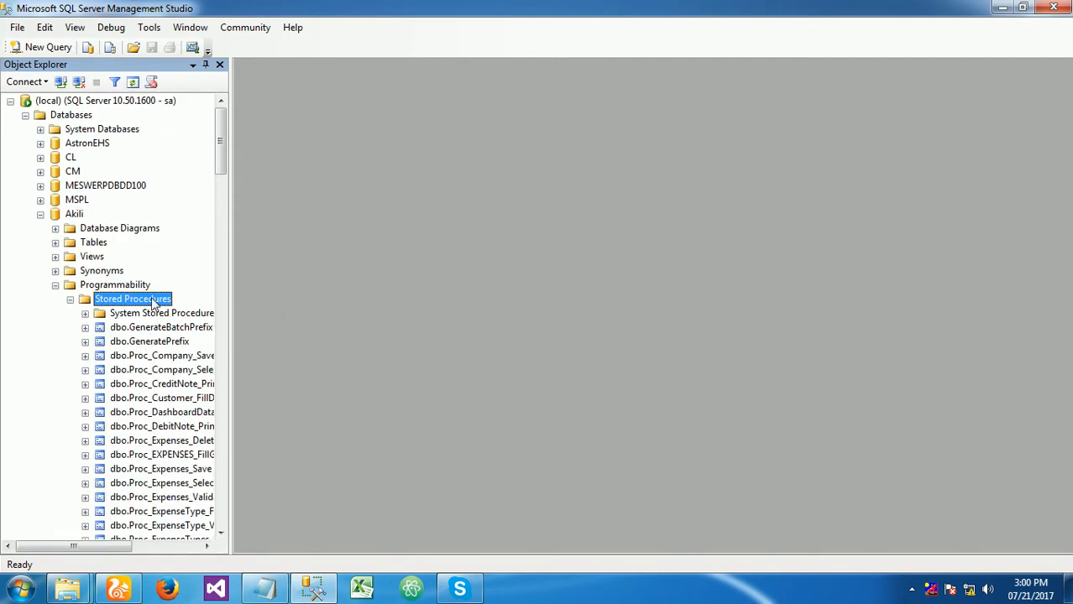
pyautogui.doubleClick(81, 287)
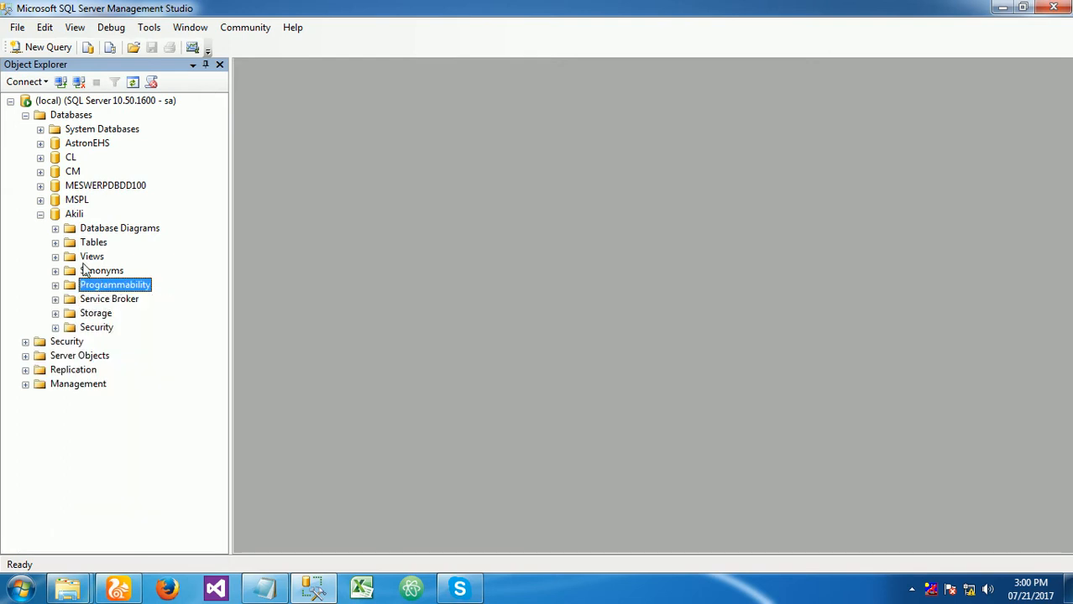
# - Open a new query and load the script AkiliERP_DbScript_21_07_2017 from the setup package's Data folder into SQL Server Management Studio
pyautogui.click(43, 47)
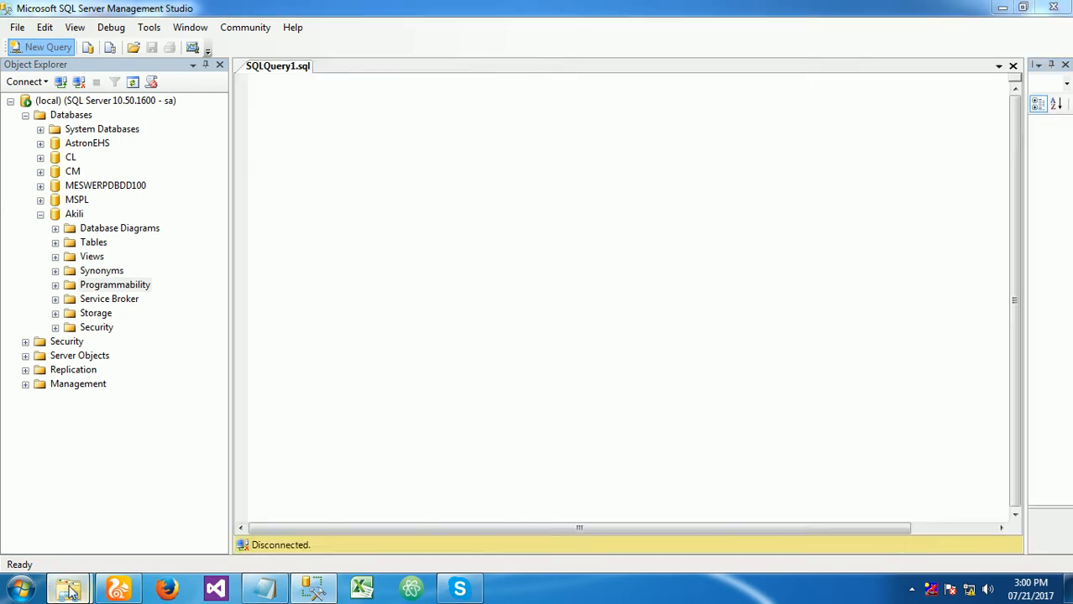
pyautogui.moveTo(67, 590)
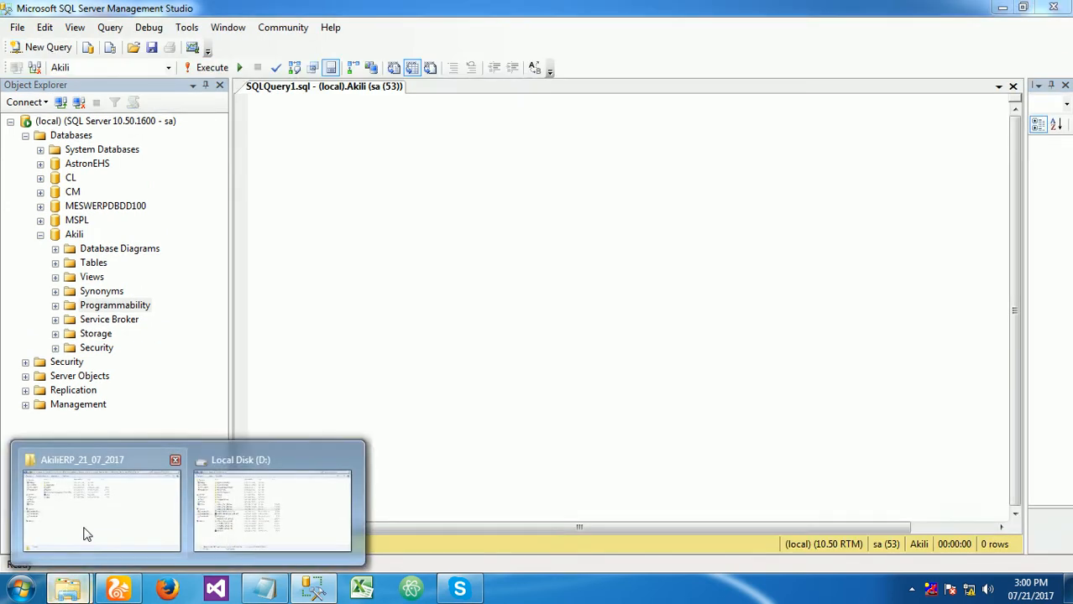
pyautogui.click(83, 530)
pyautogui.doubleClick(172, 102)
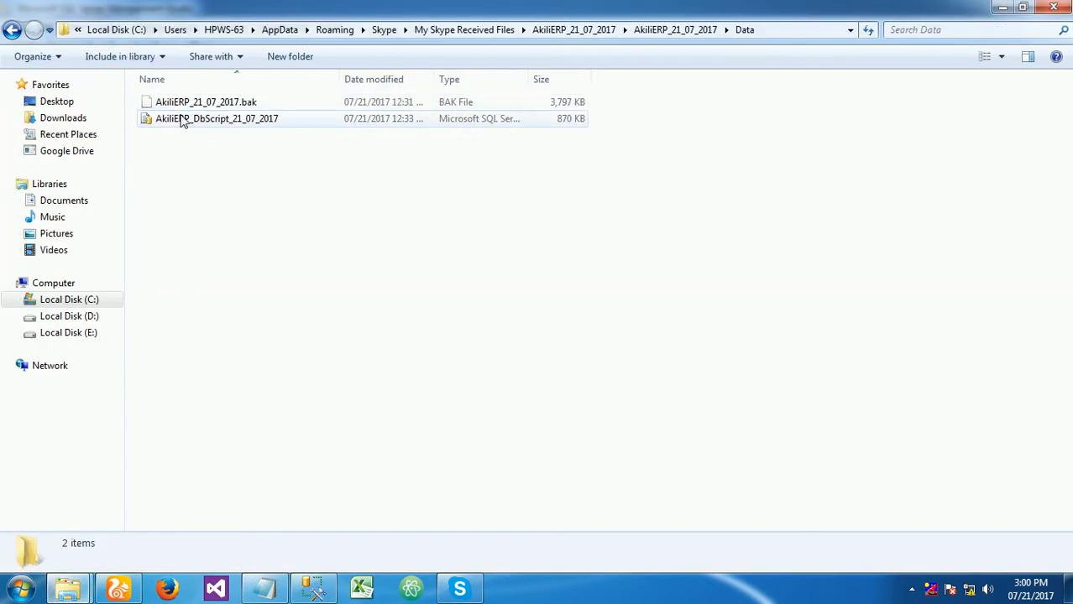
pyautogui.click(183, 120)
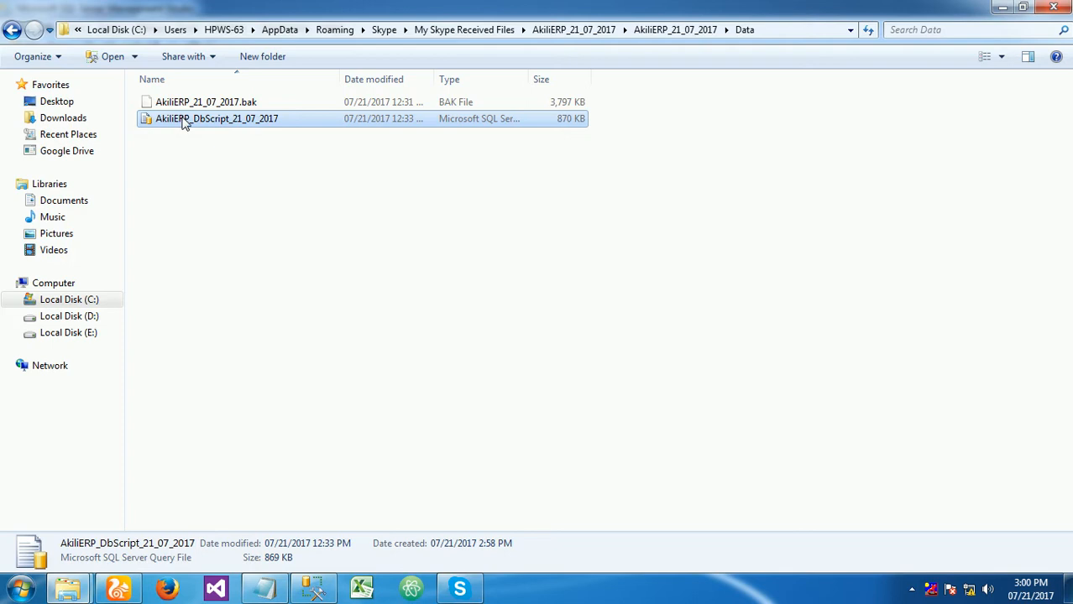
pyautogui.moveTo(178, 125); pyautogui.dragTo(347, 188)
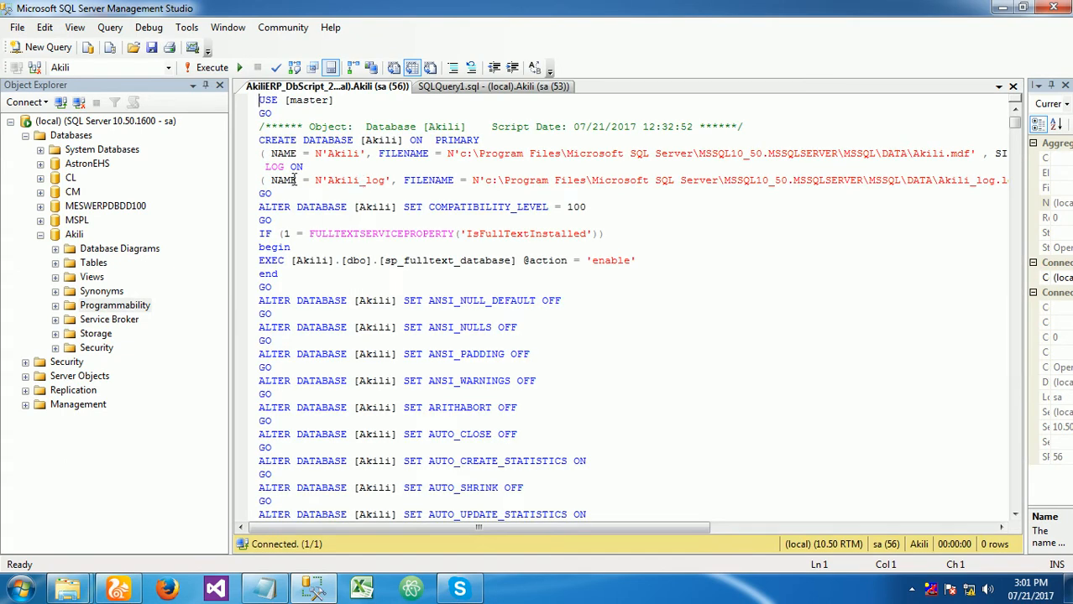
# - Delete the script's opening section with the database creation and settings, keeping everything from USE [Akili] onward
pyautogui.scroll(-16, 476, 307)
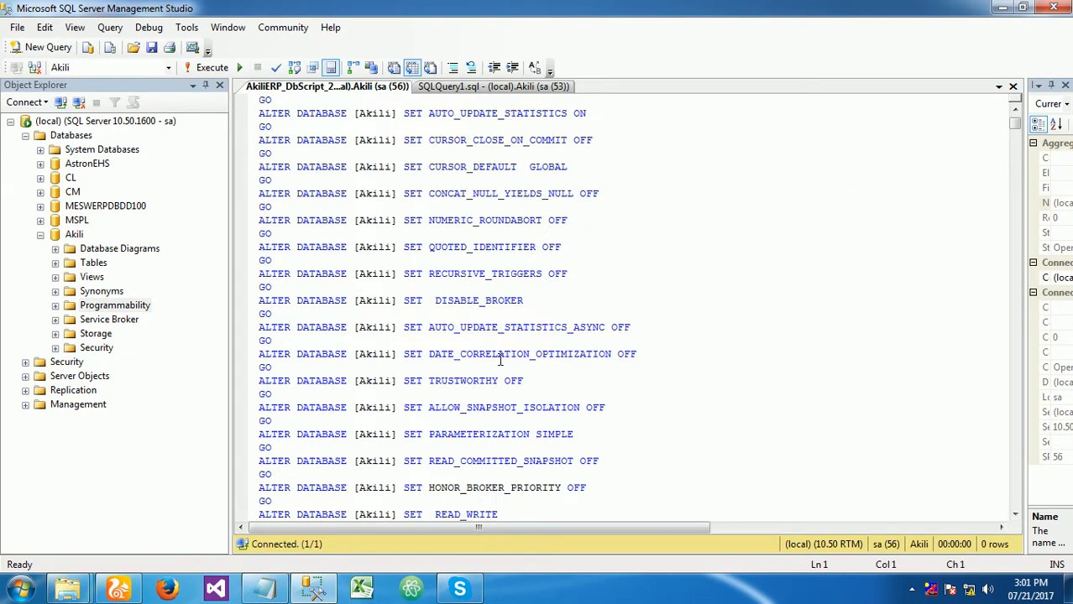
pyautogui.scroll(-2, 501, 359)
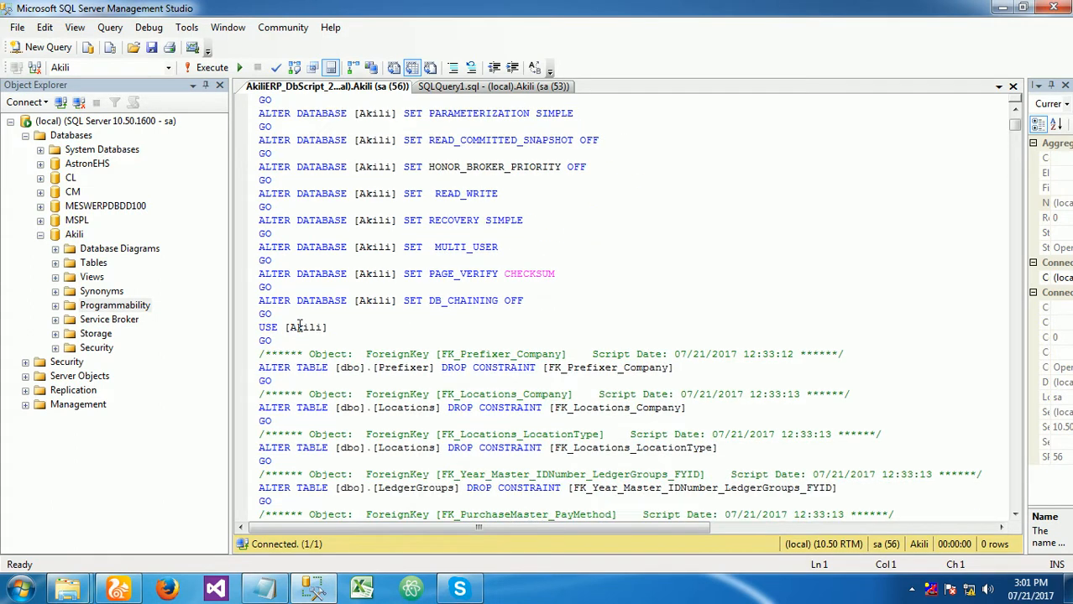
pyautogui.moveTo(288, 315); pyautogui.dragTo(147, 7)
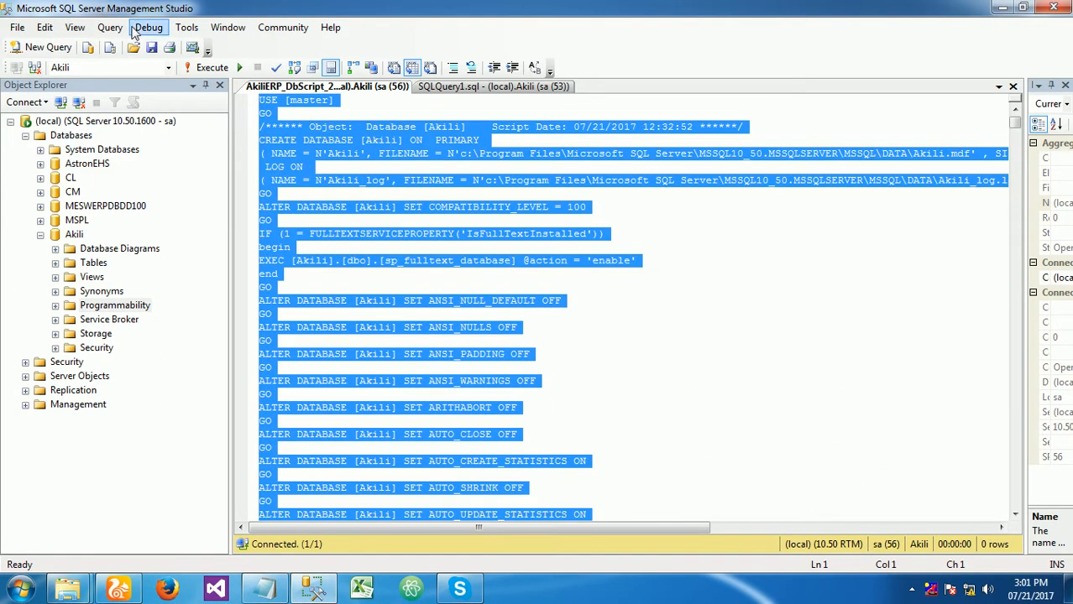
pyautogui.press('Delete')
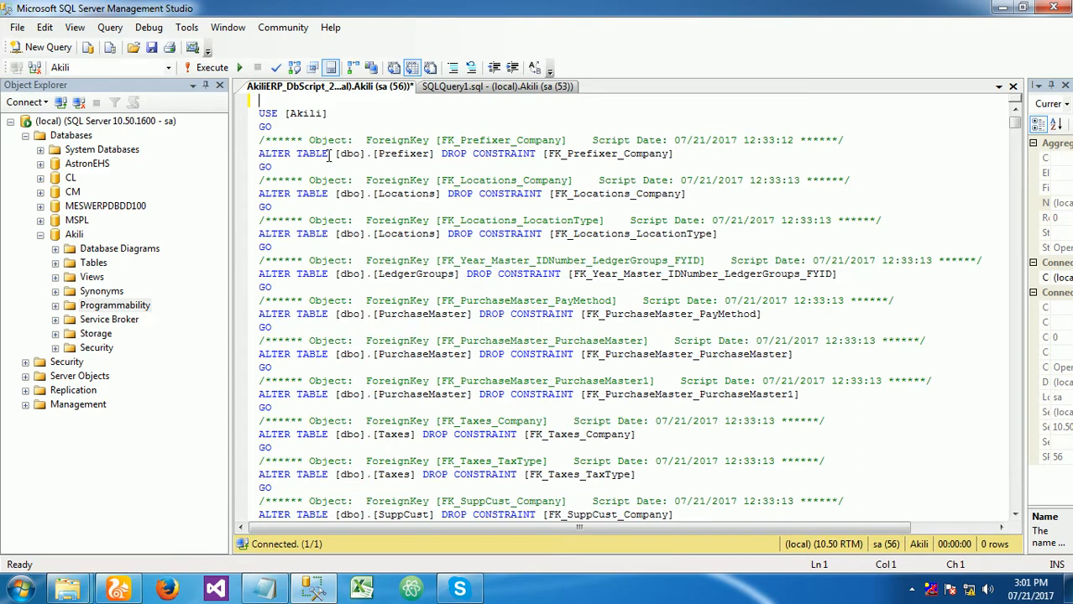
# - Execute the shortened database script and review its output messages
pyautogui.press('F5')
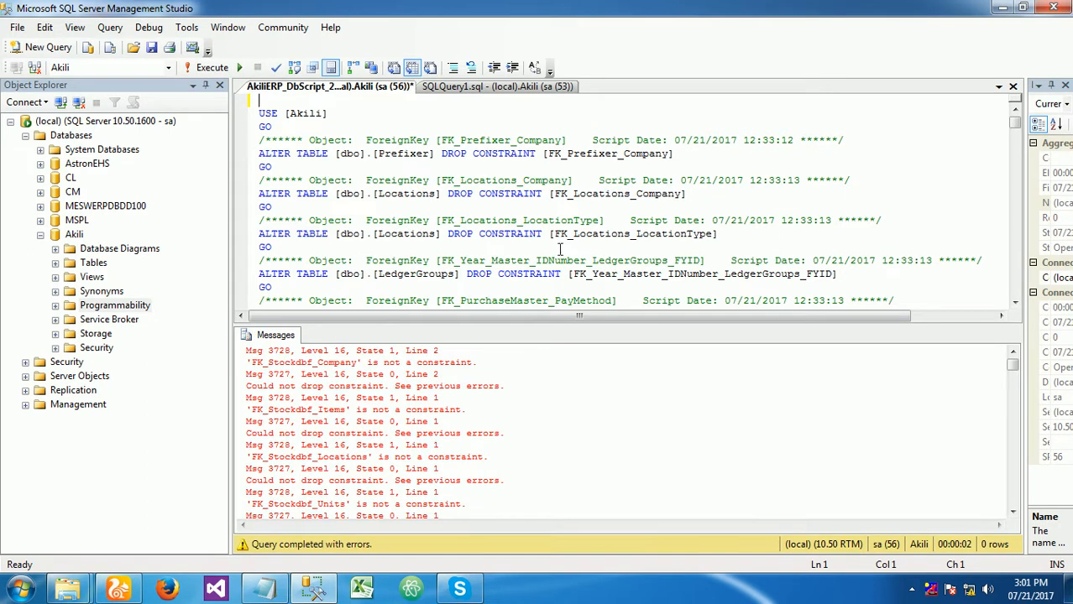
pyautogui.click(391, 340)
pyautogui.scroll(-5, 455, 372)
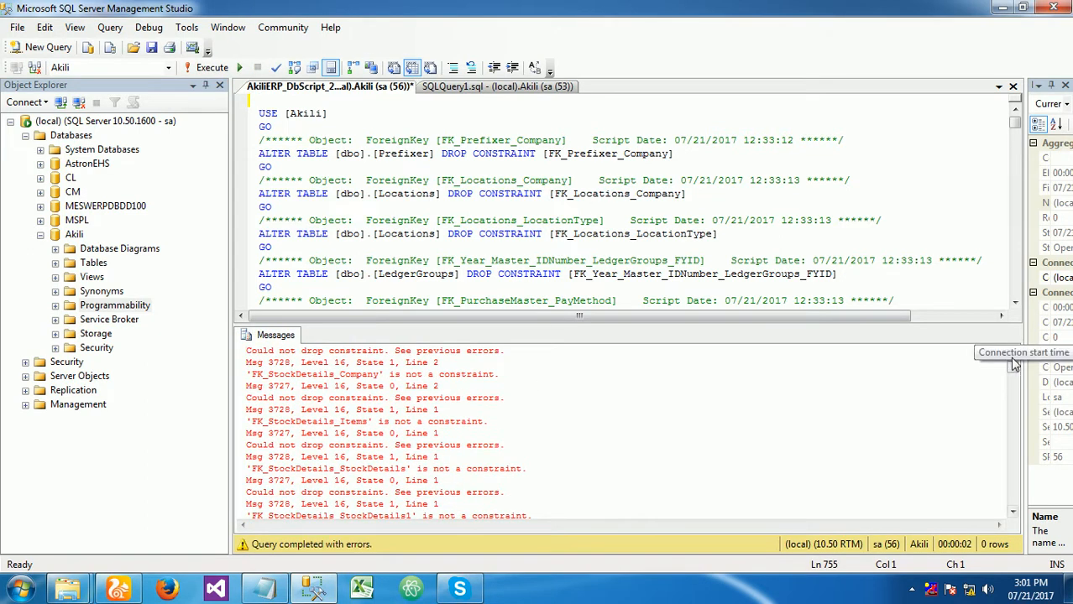
pyautogui.click(424, 195)
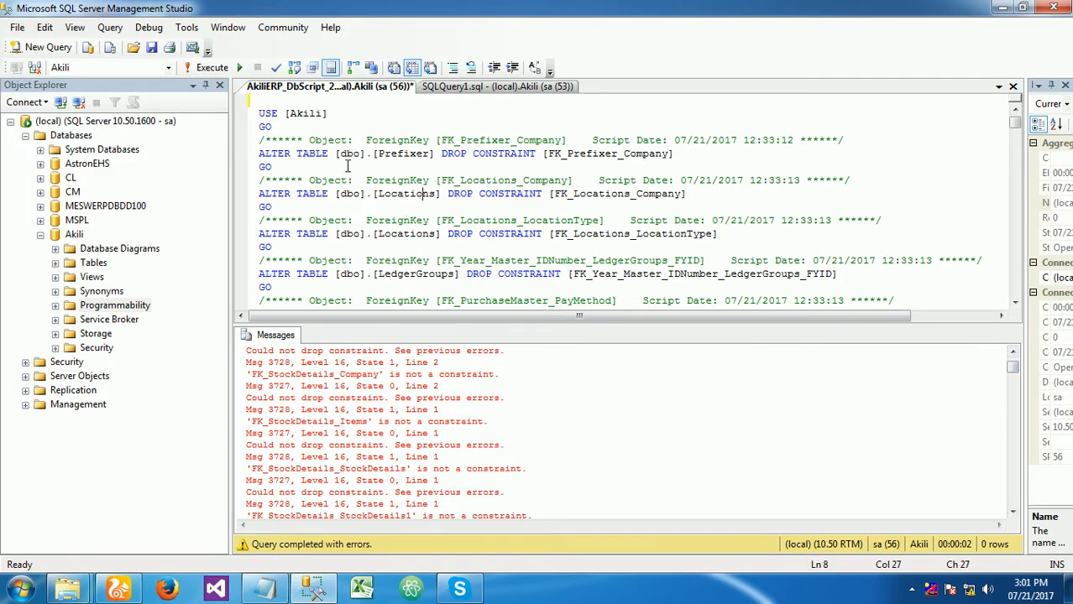
# - Close the edited script without saving and reload the original AkiliERP_DbScript_21_07_2017 from the Data folder
pyautogui.hotkey('alt', 'Tab')
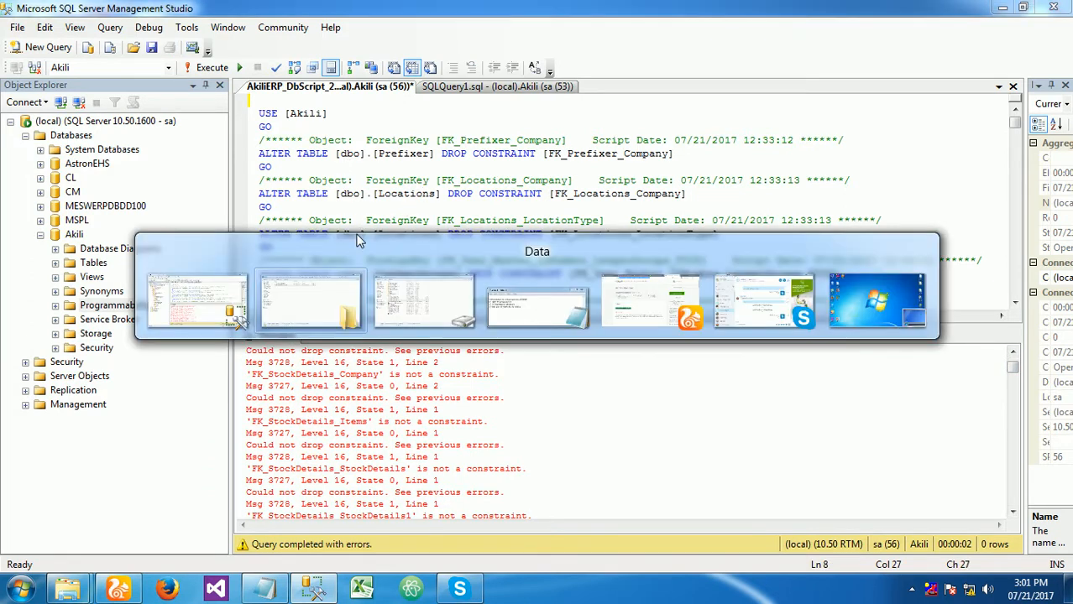
pyautogui.doubleClick(256, 126)
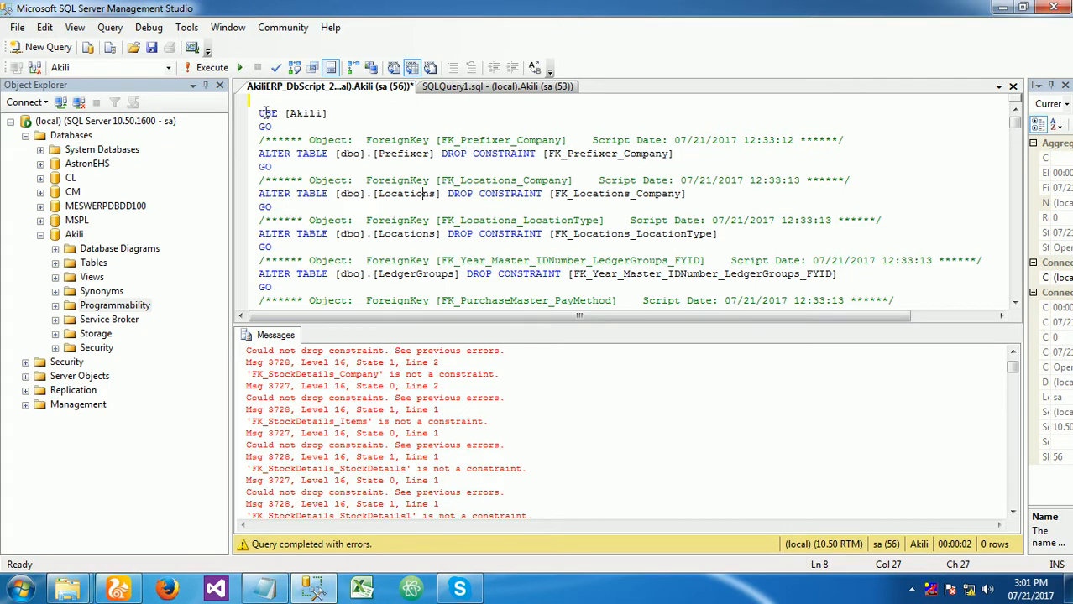
pyautogui.rightClick(338, 92)
pyautogui.click(373, 113)
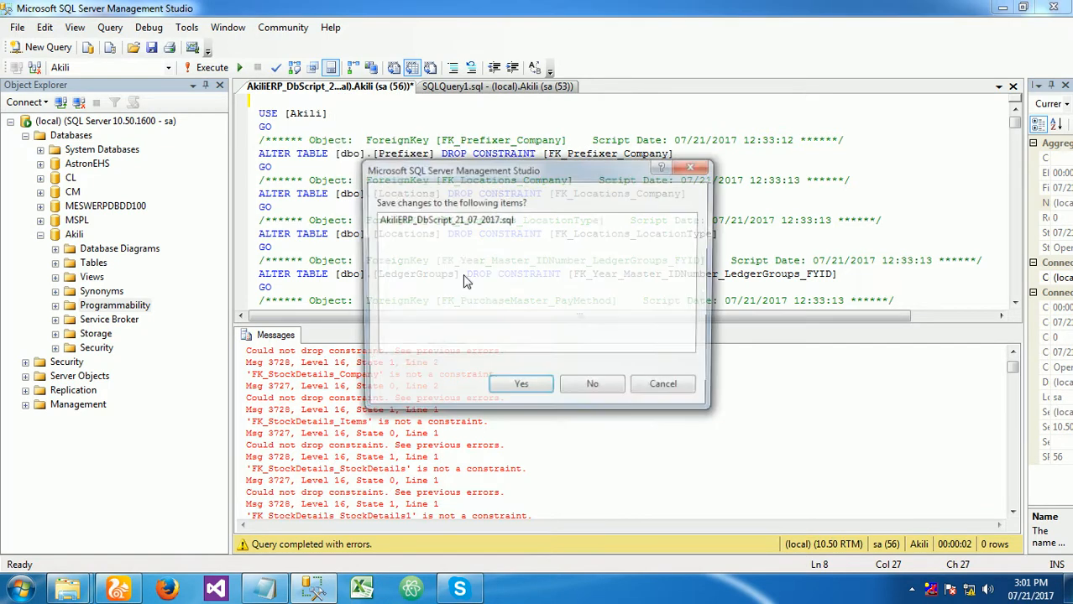
pyautogui.click(591, 386)
pyautogui.hotkey('alt', 'Tab')
pyautogui.moveTo(259, 129); pyautogui.dragTo(310, 220)
pyautogui.hotkey('alt', 'Tab')
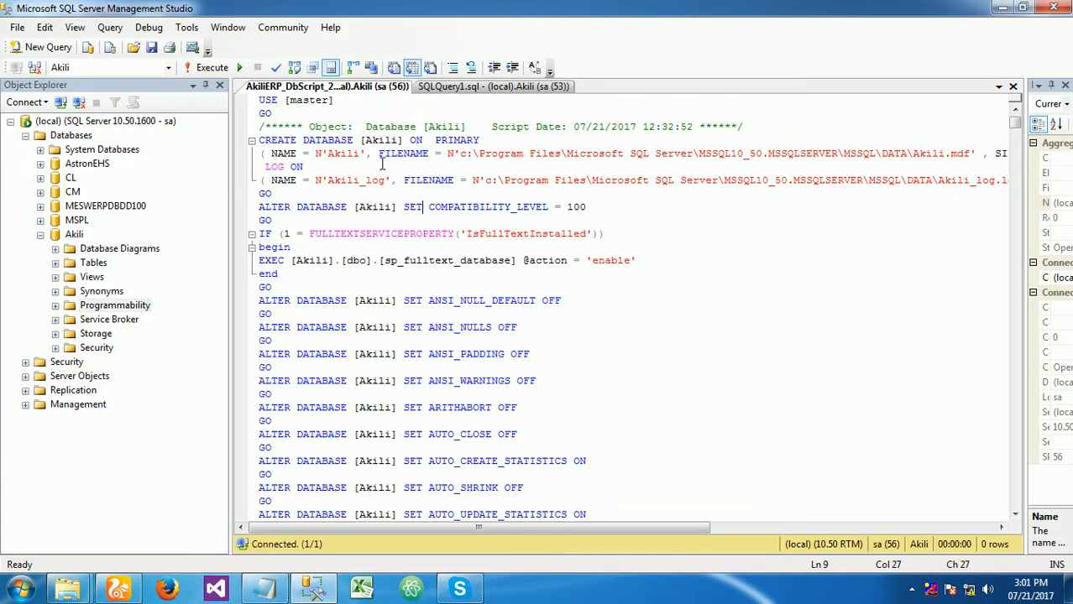
# - Execute the complete AkiliERP_DbScript_21_07_2017 script and check its messages and results while it runs
pyautogui.press('F5')
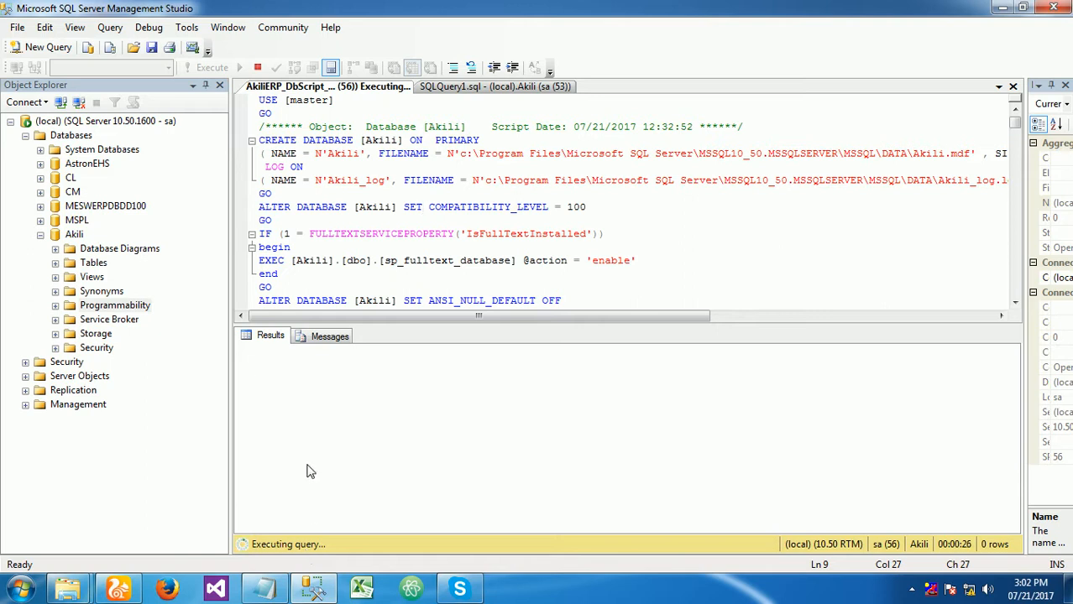
pyautogui.click(330, 337)
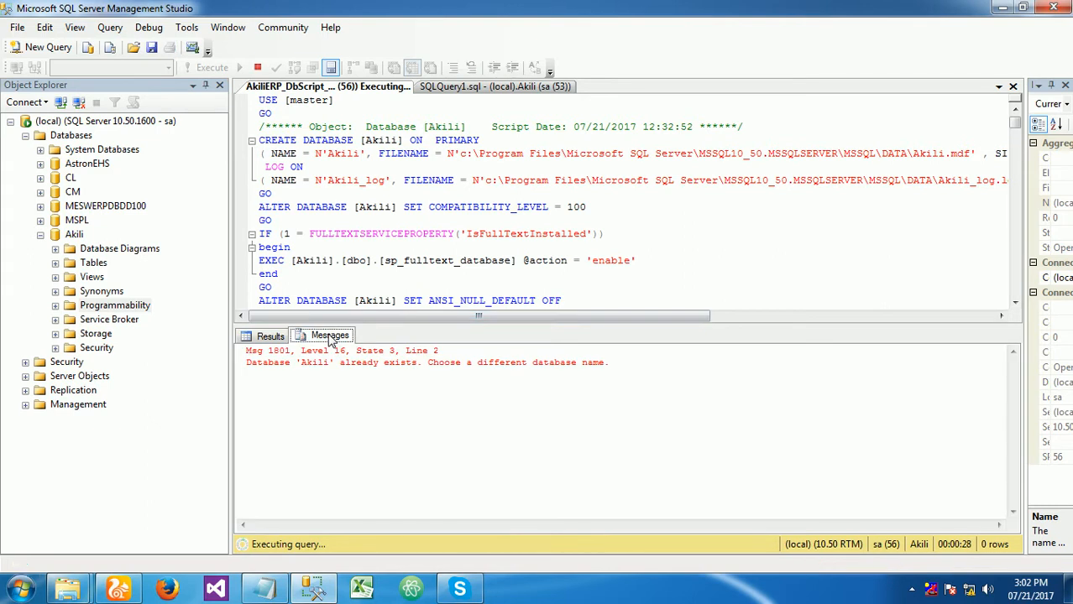
pyautogui.click(267, 336)
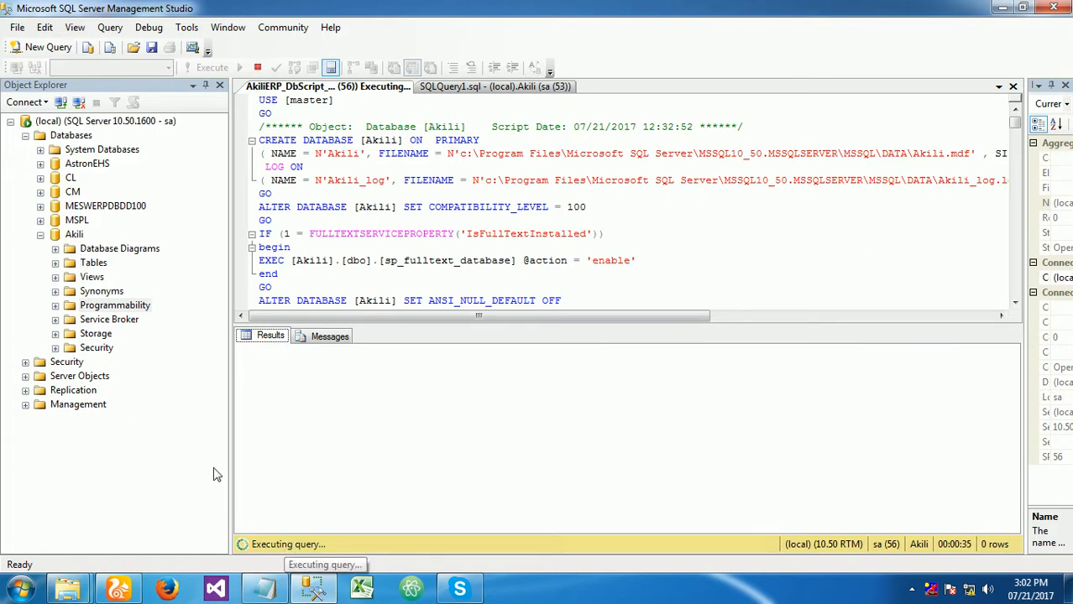
pyautogui.click(119, 124)
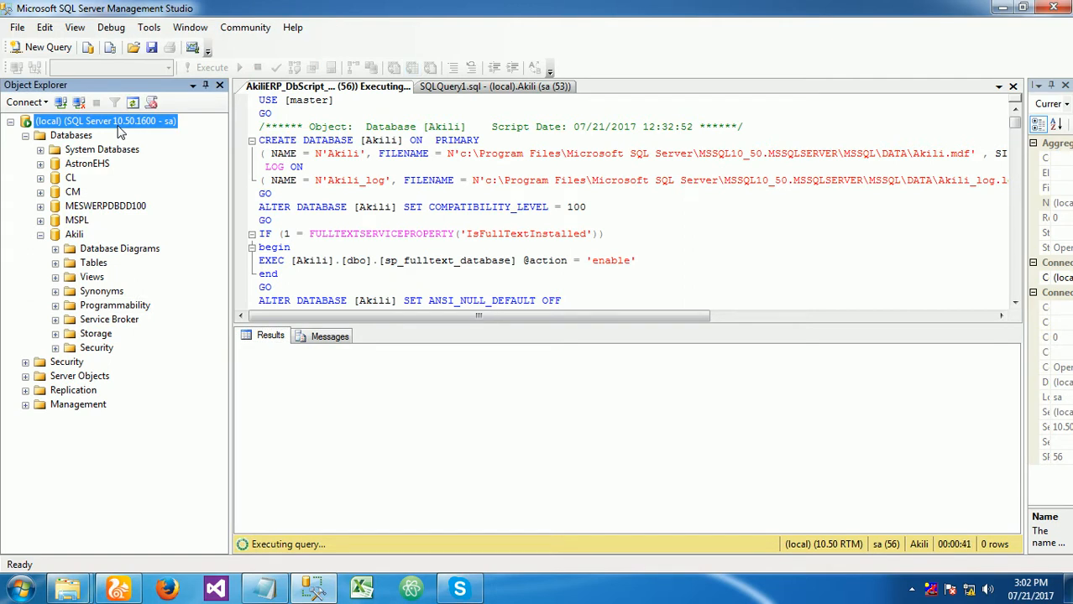
# - Switch to File Explorer and go to the inner AkiliERP_21_07_2017 folder that holds the setup files
pyautogui.click(75, 594)
pyautogui.click(272, 512)
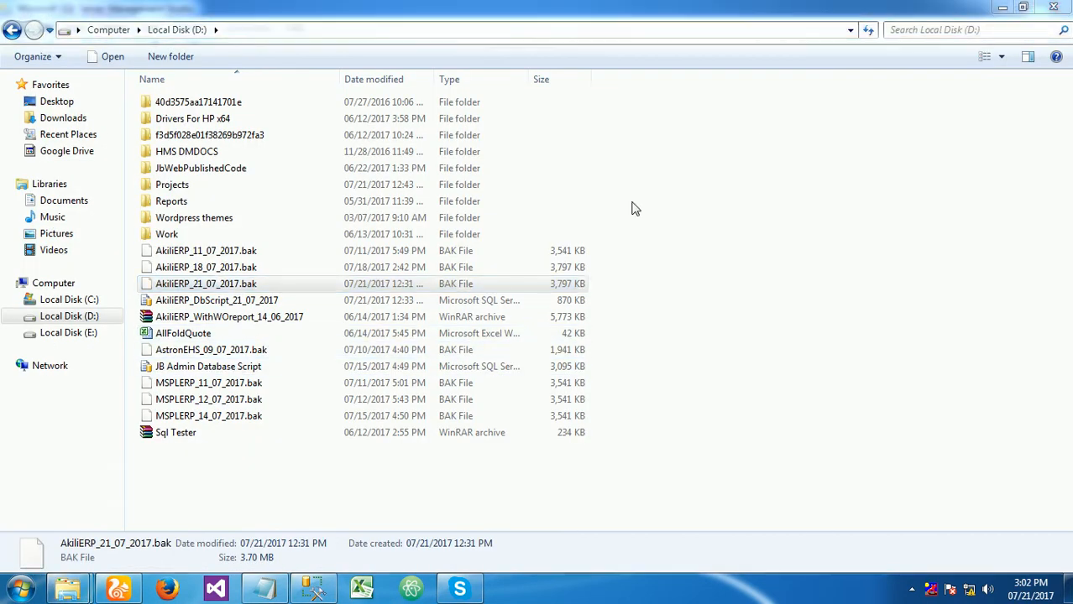
pyautogui.moveTo(90, 593)
pyautogui.click(60, 542)
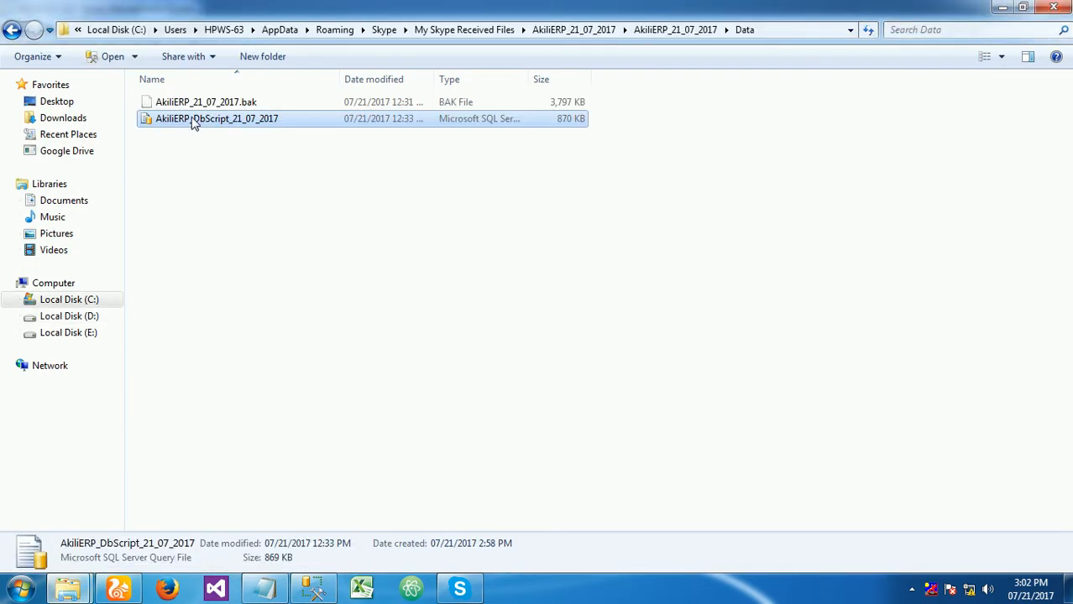
pyautogui.click(573, 30)
pyautogui.doubleClick(305, 116)
pyautogui.click(176, 153)
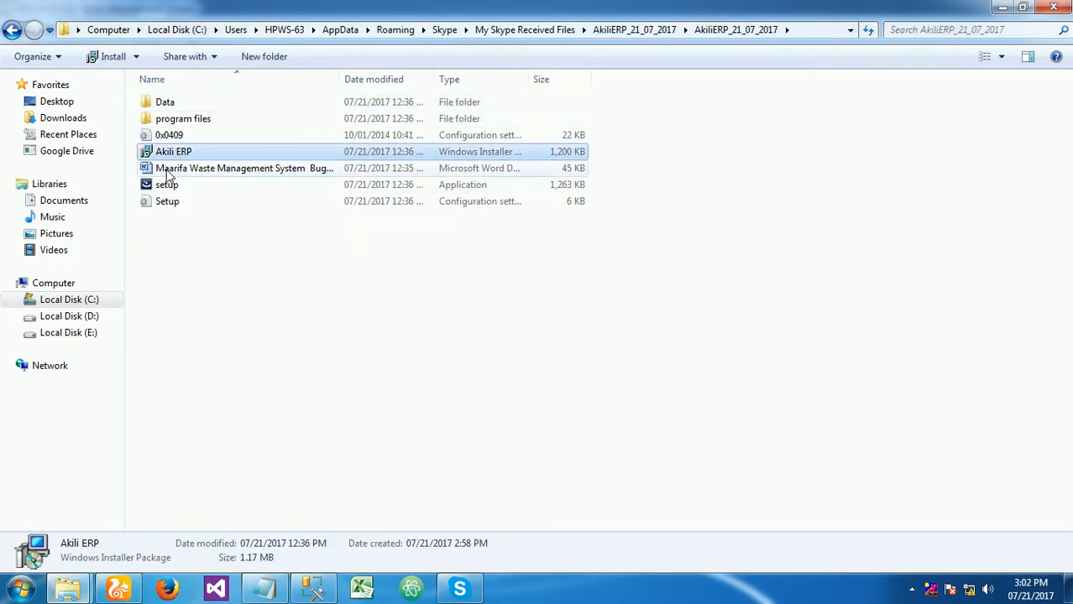
pyautogui.click(166, 185)
pyautogui.click(172, 154)
pyautogui.click(167, 186)
pyautogui.click(168, 155)
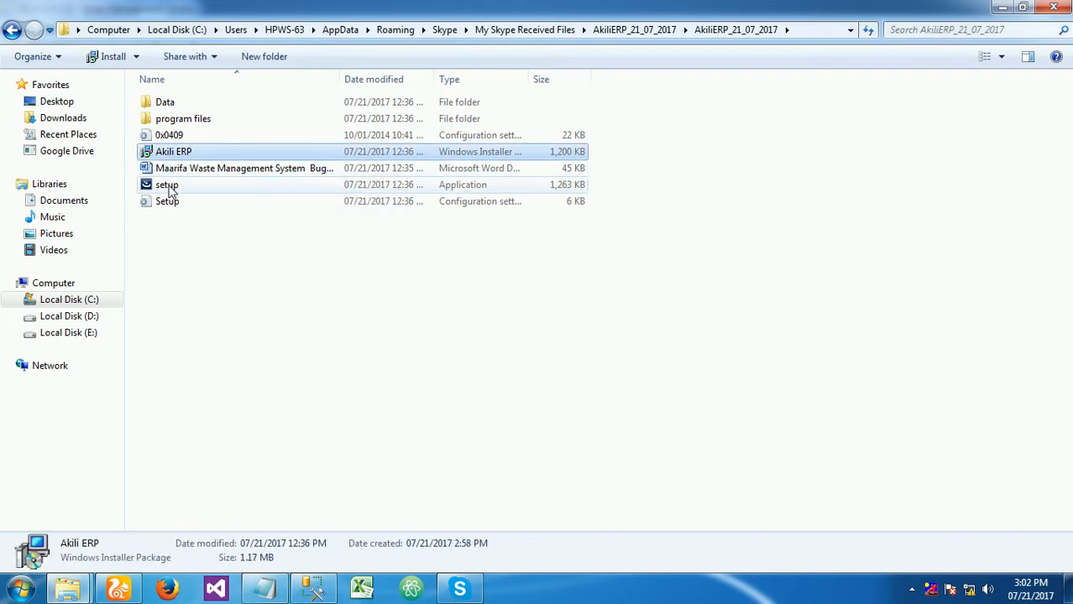
pyautogui.click(170, 190)
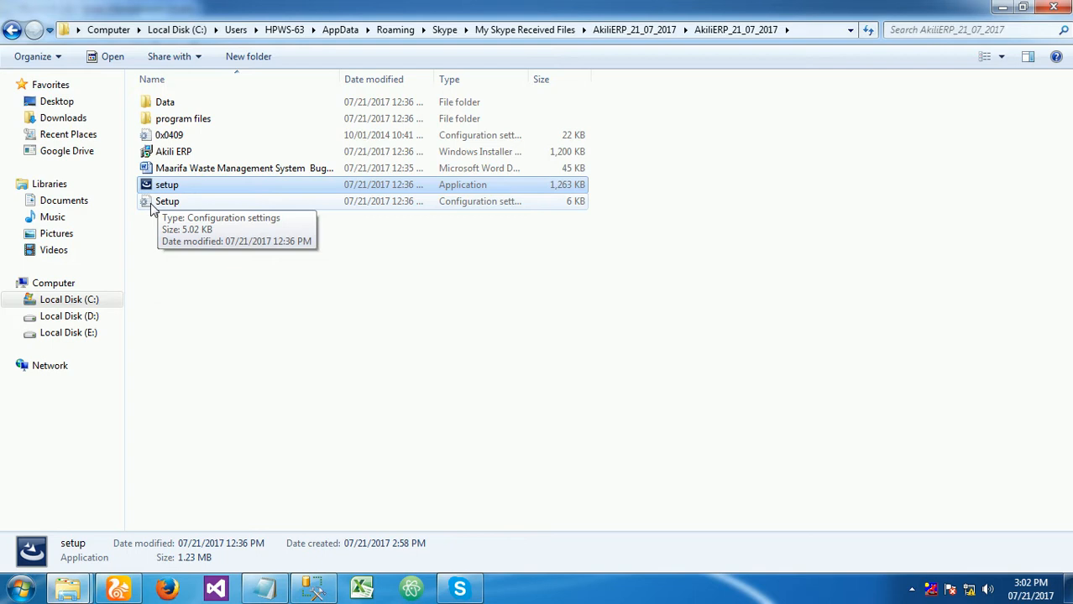
# - Launch the Akili ERP Windows Installer package, allow it to run, and continue past the welcome page
pyautogui.doubleClick(172, 151)
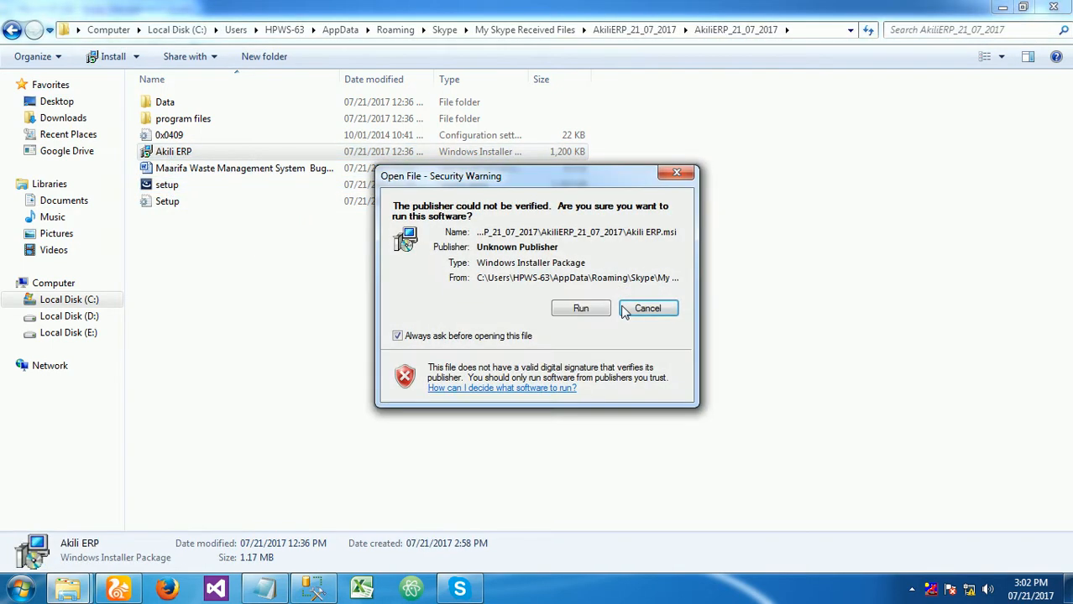
pyautogui.click(581, 308)
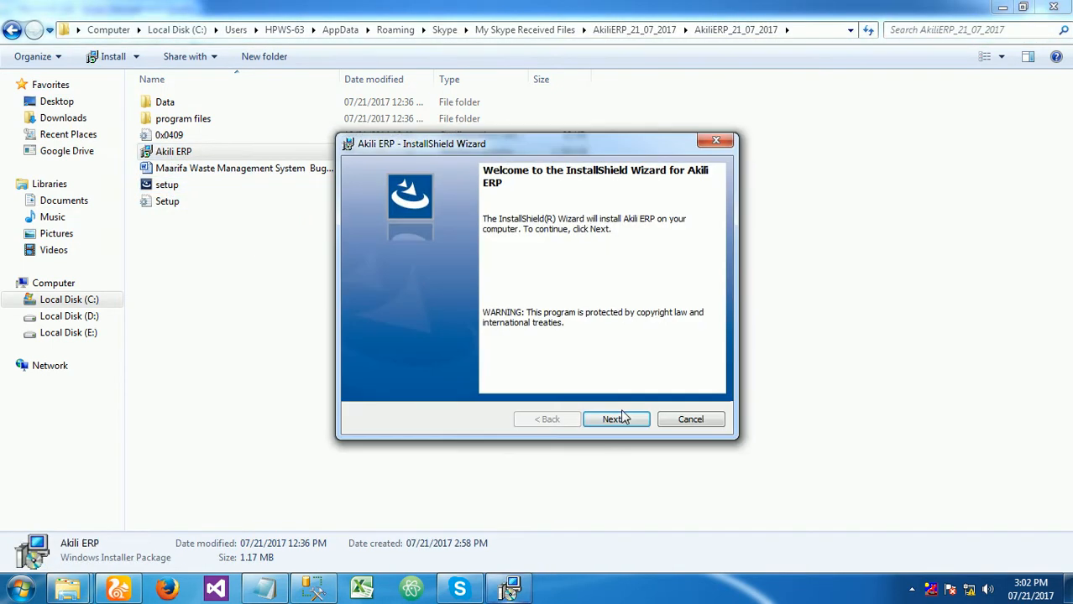
pyautogui.click(618, 419)
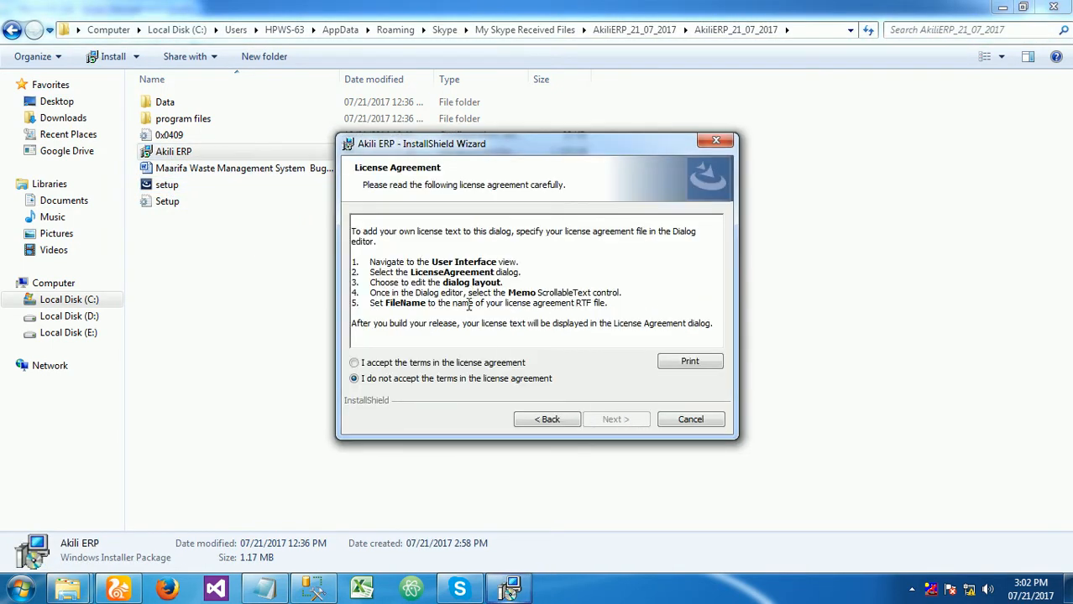
# - Accept the license agreement and advance the Akili ERP setup with the default customer information to the Ready to Install page
pyautogui.click(450, 364)
pyautogui.click(618, 419)
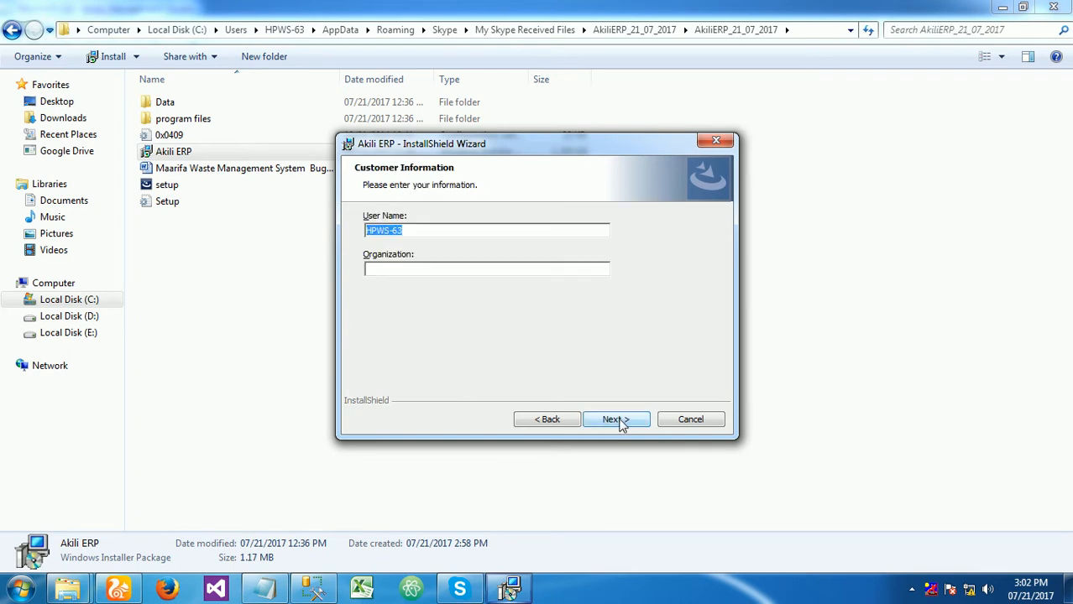
pyautogui.click(618, 420)
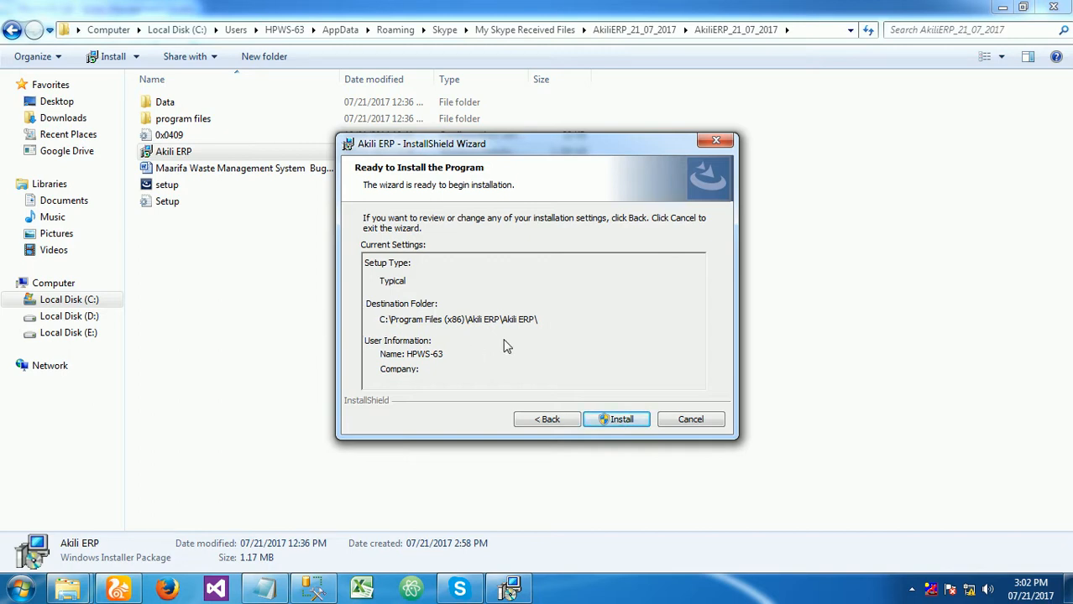
# - Install Akili ERP, check the running script's results in SQL Server Management Studio meanwhile, and finish the setup wizard
pyautogui.click(618, 419)
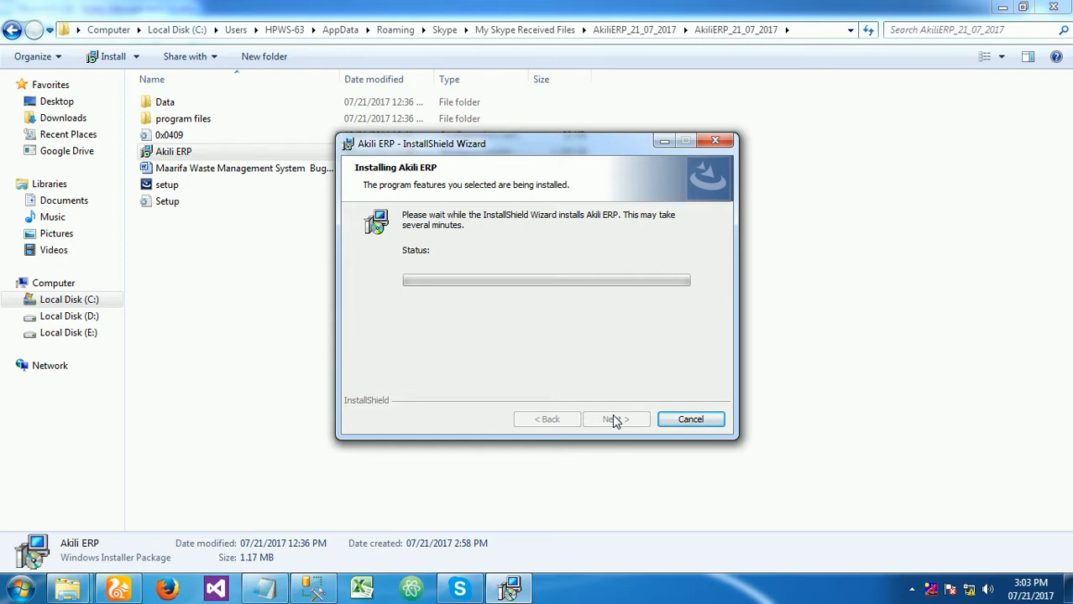
pyautogui.click(314, 590)
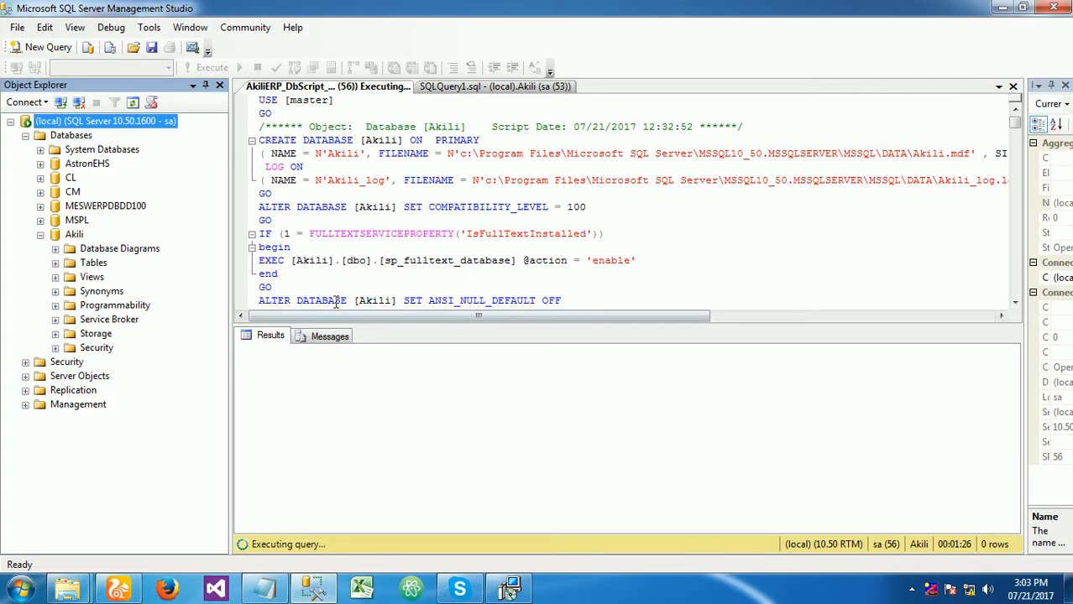
pyautogui.click(270, 337)
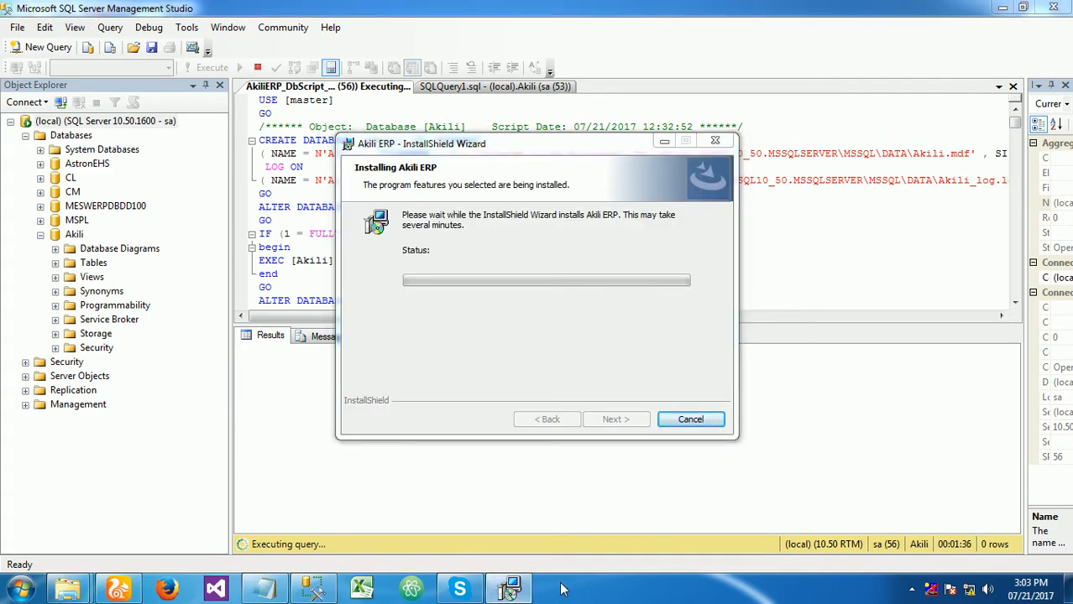
pyautogui.click(600, 342)
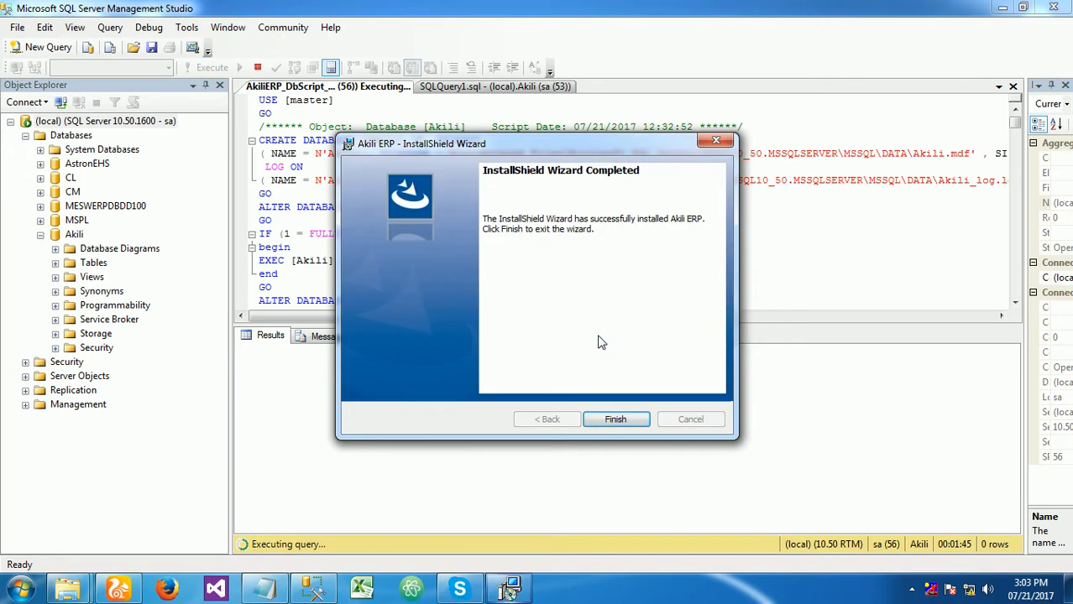
pyautogui.click(619, 427)
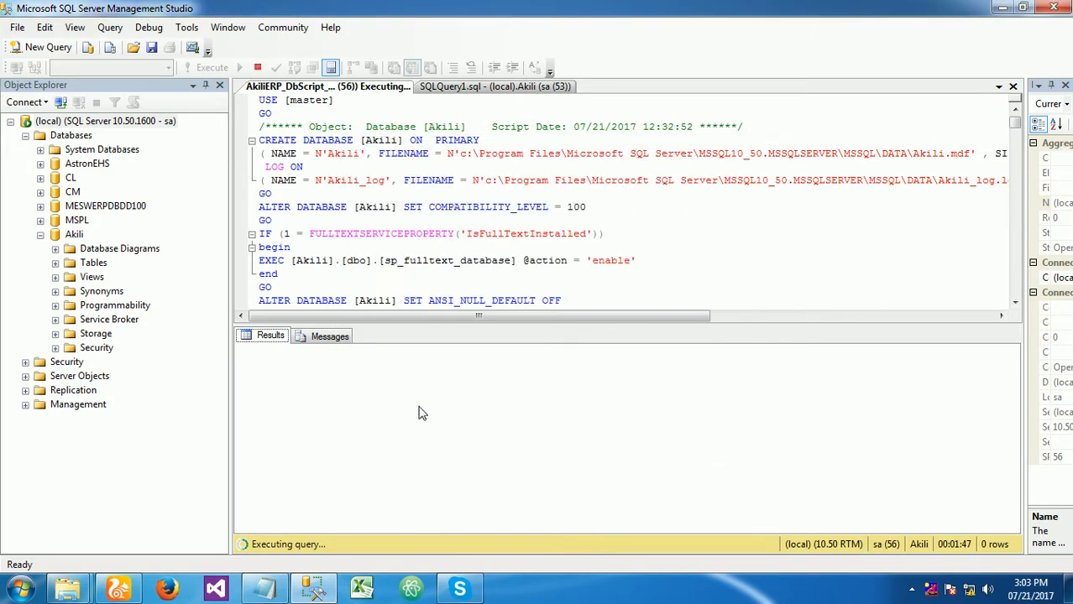
# - Show the desktop, refresh it, and launch AkiliERP from its shortcut
pyautogui.rightClick(629, 601)
pyautogui.click(693, 527)
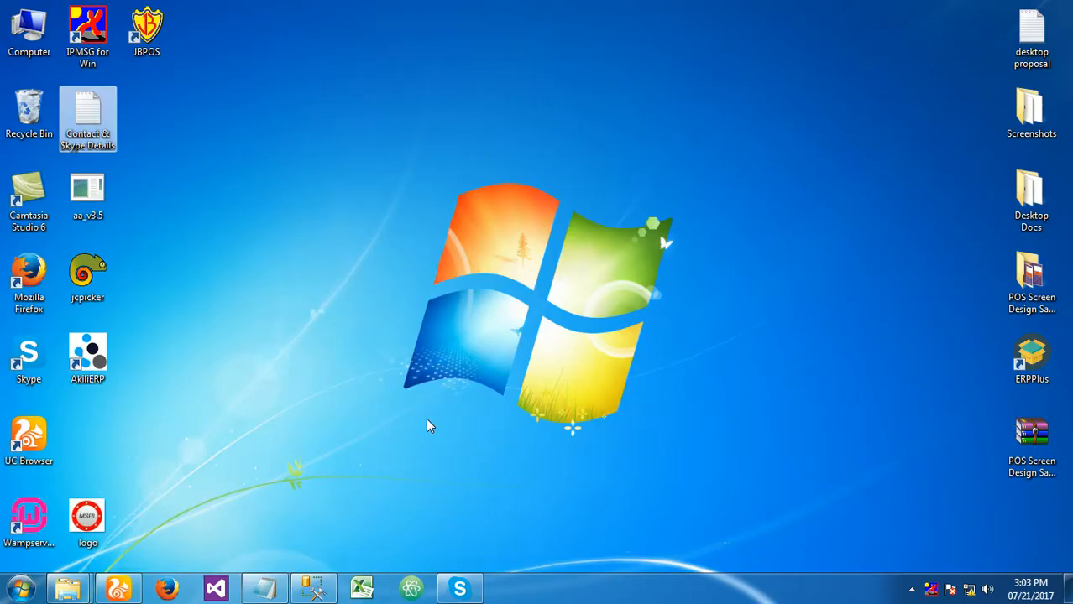
pyautogui.rightClick(51, 130)
pyautogui.click(93, 157)
pyautogui.click(592, 357)
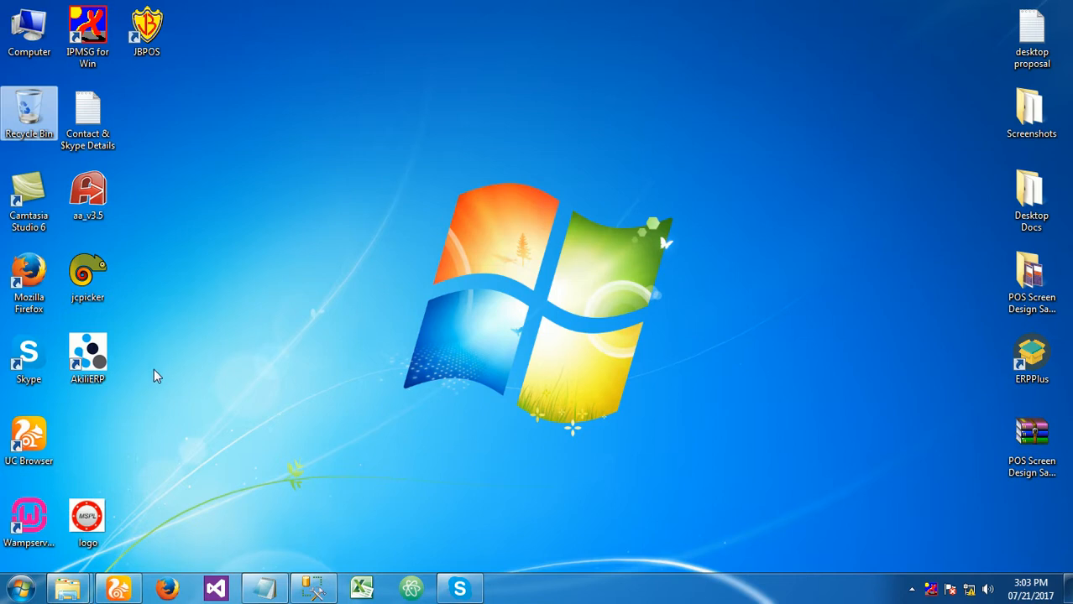
pyautogui.click(87, 348)
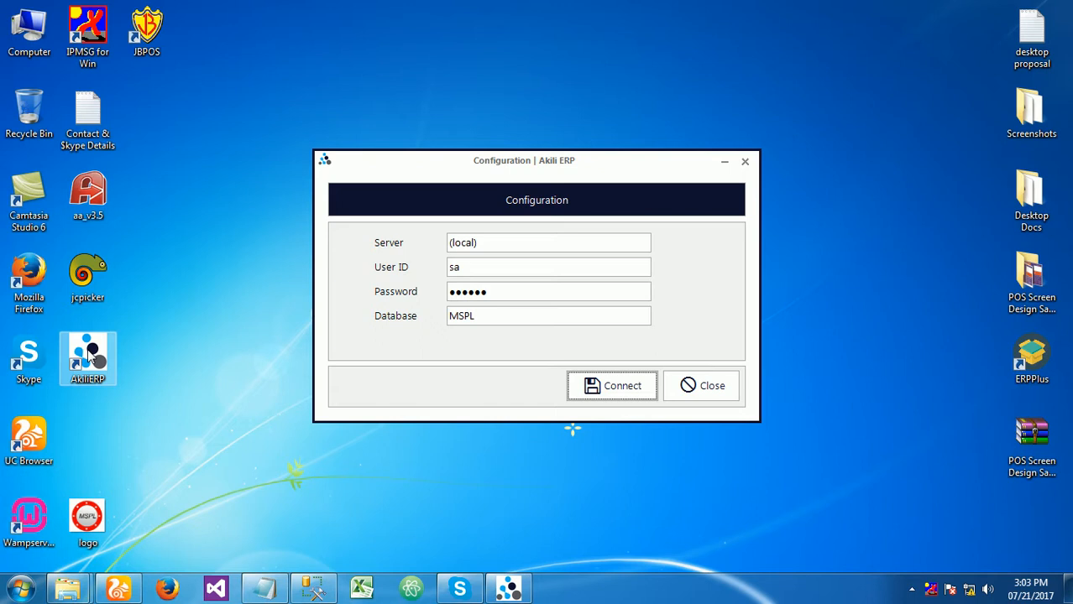
# - Go through the server, user ID and password fields of the Akili ERP configuration and set the database to Akili
pyautogui.click(525, 246)
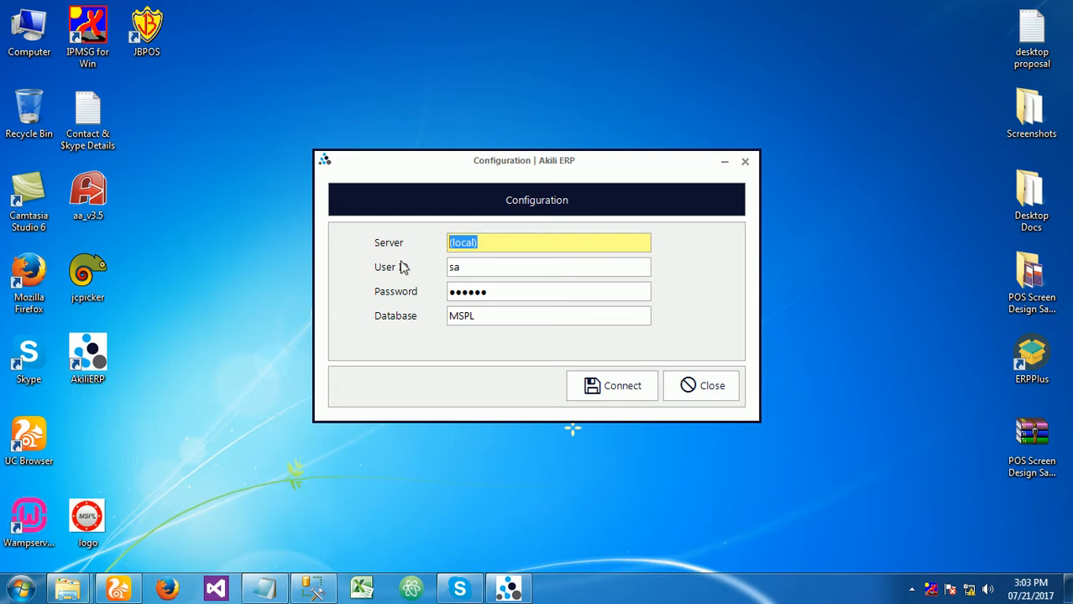
pyautogui.click(480, 269)
pyautogui.click(507, 291)
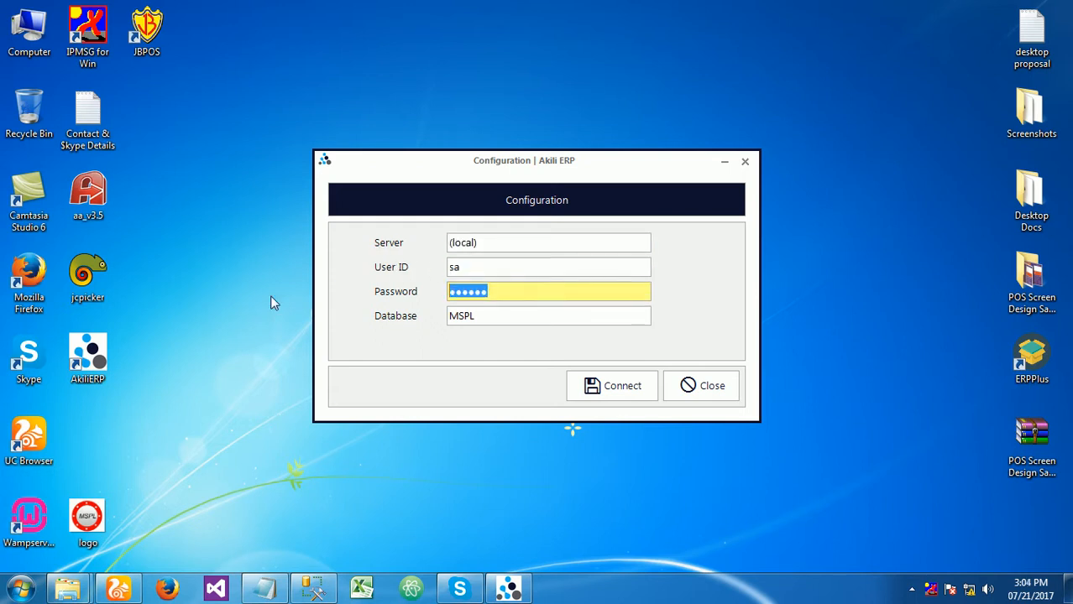
pyautogui.click(504, 319)
pyautogui.write('Akili')
pyautogui.hotkey('alt', 'Tab')
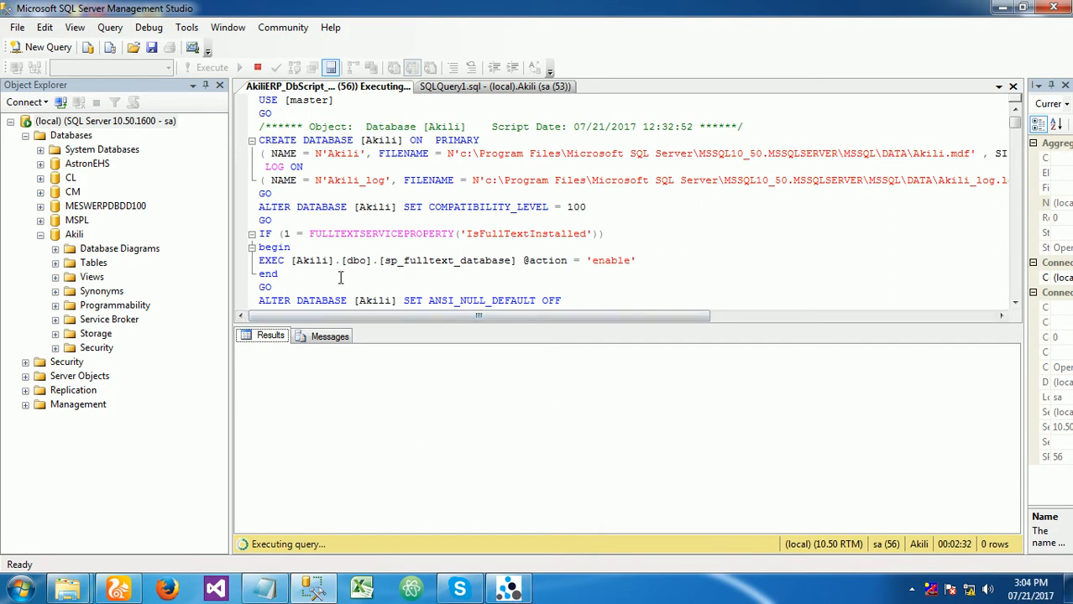
pyautogui.click(912, 589)
pyautogui.click(934, 509)
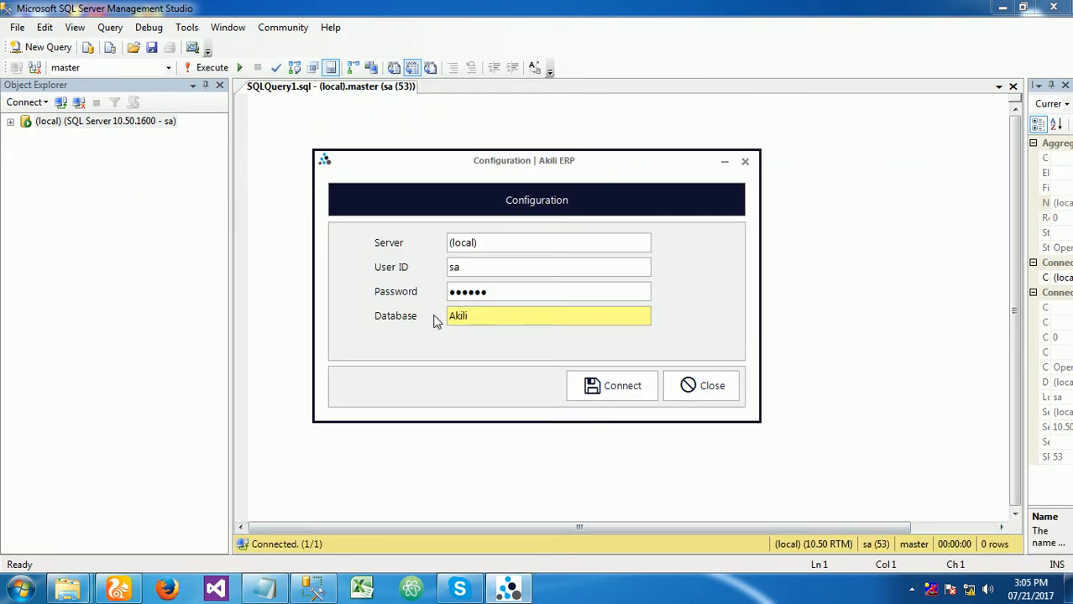
pyautogui.click(60, 102)
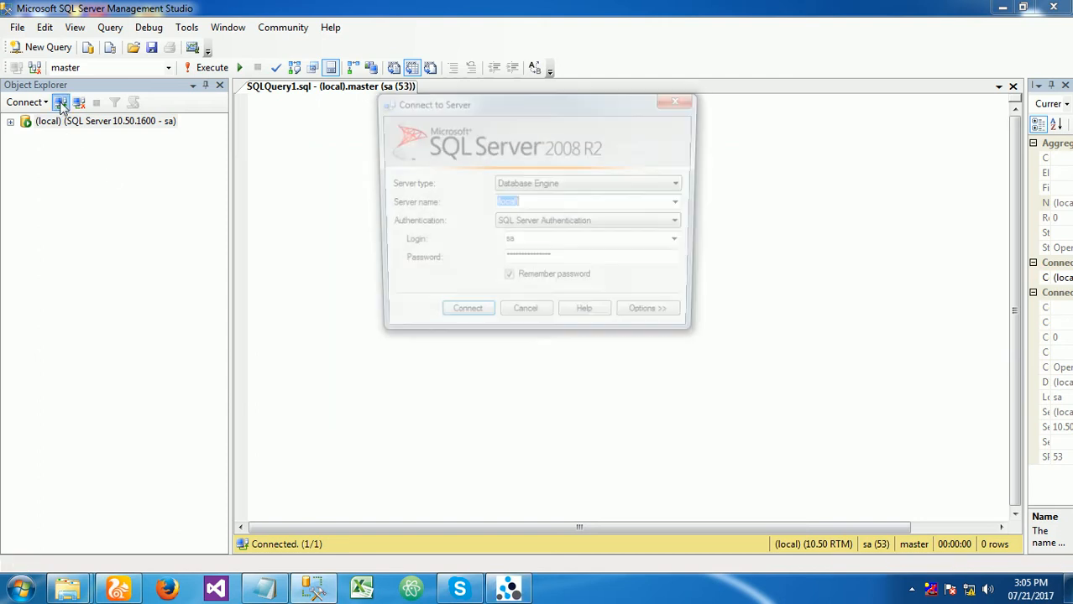
pyautogui.click(530, 204)
pyautogui.moveTo(548, 204); pyautogui.dragTo(442, 213)
pyautogui.hotkey('ctrl', 'c')
pyautogui.click(507, 587)
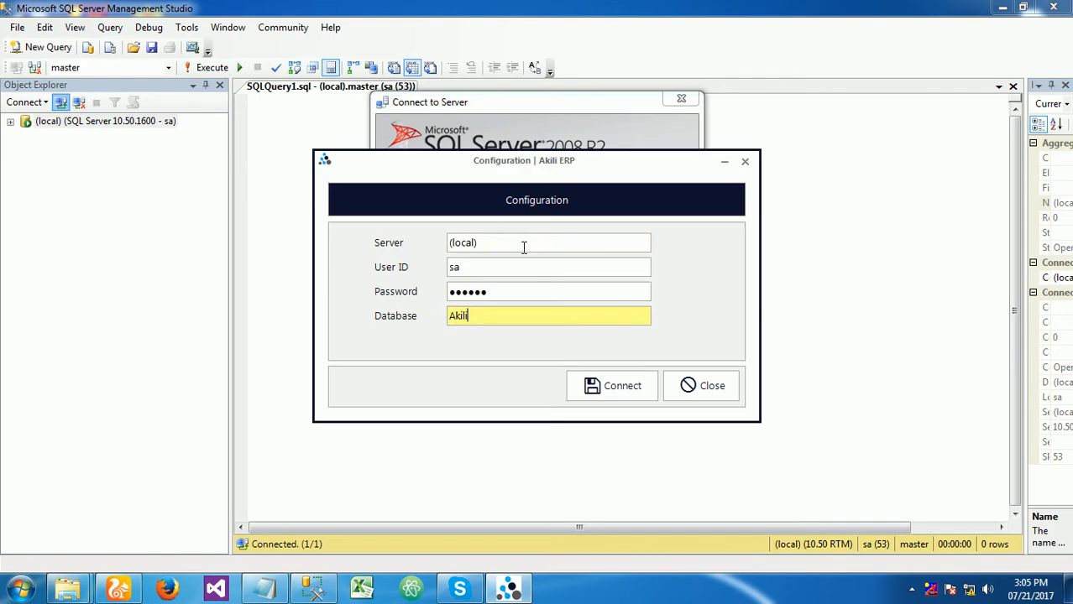
pyautogui.moveTo(520, 243); pyautogui.dragTo(405, 241)
pyautogui.hotkey('ctrl', 'v')
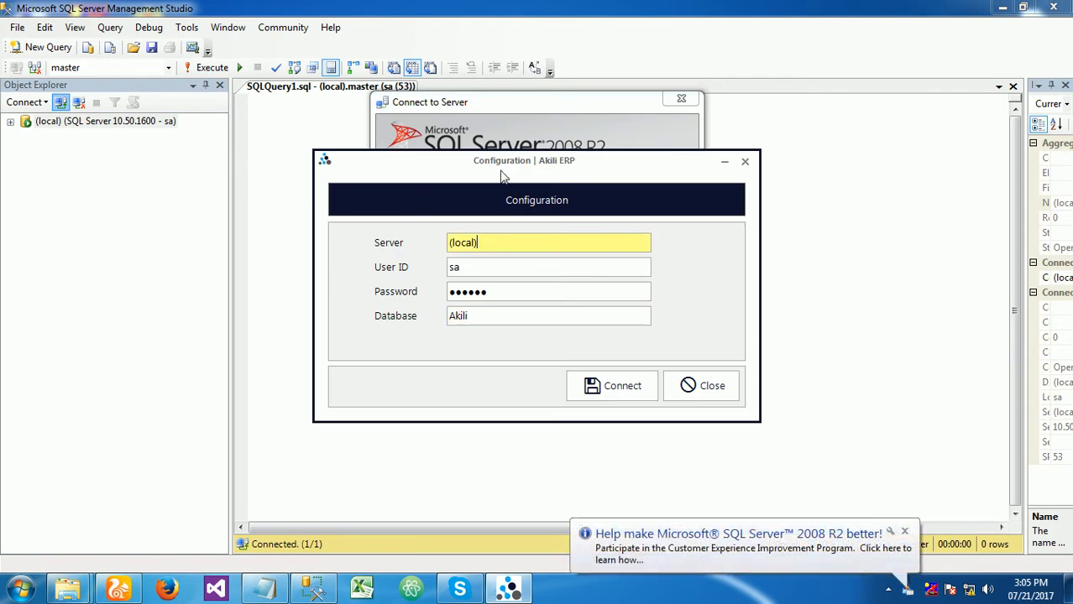
# - Take the login sa from the SQL Server connection dialog as the User ID in the Akili ERP configuration
pyautogui.moveTo(497, 162); pyautogui.dragTo(501, 179)
pyautogui.hotkey('alt', 'Tab')
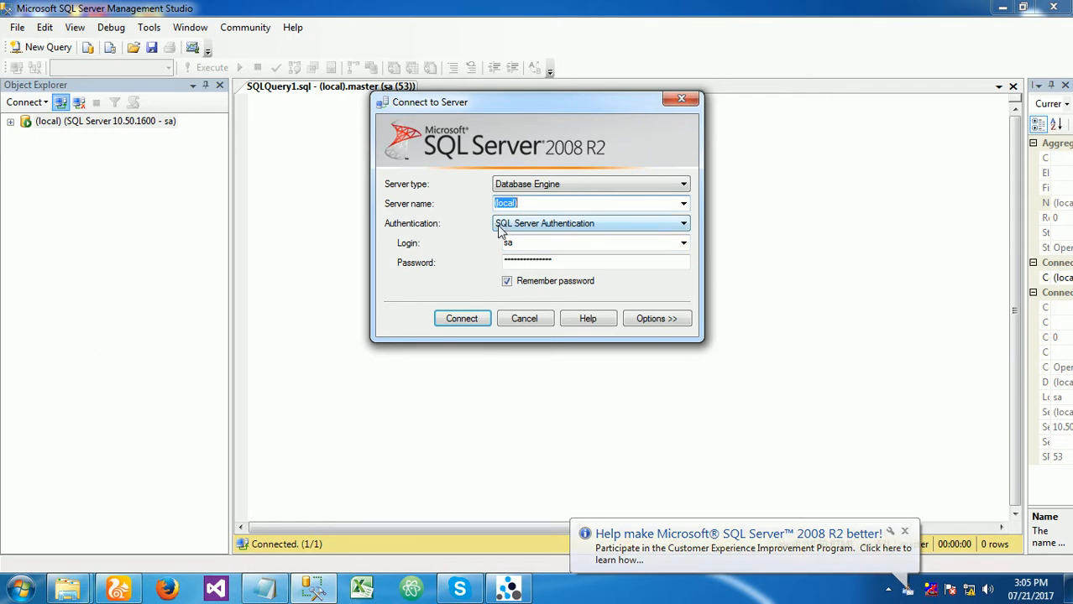
pyautogui.click(503, 243)
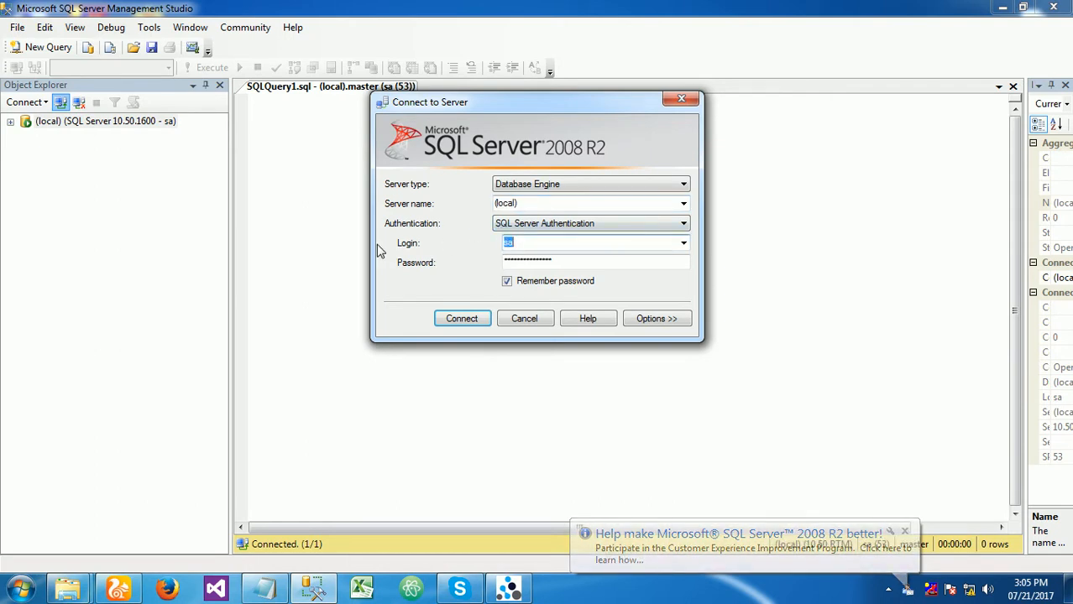
pyautogui.hotkey('alt', 'Tab')
pyautogui.click(494, 287)
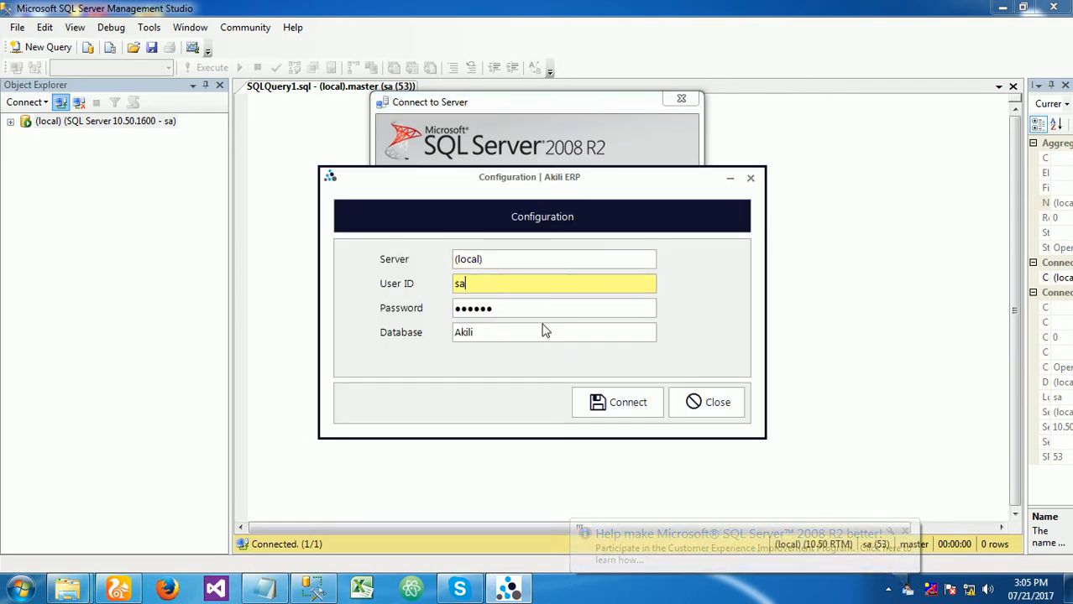
# - Enter the SQL Server password in the Akili ERP configuration, set the database to Akili, and connect
pyautogui.moveTo(542, 311); pyautogui.dragTo(317, 292)
pyautogui.write('123456')
pyautogui.moveTo(489, 335); pyautogui.dragTo(284, 304)
pyautogui.write('Aki')
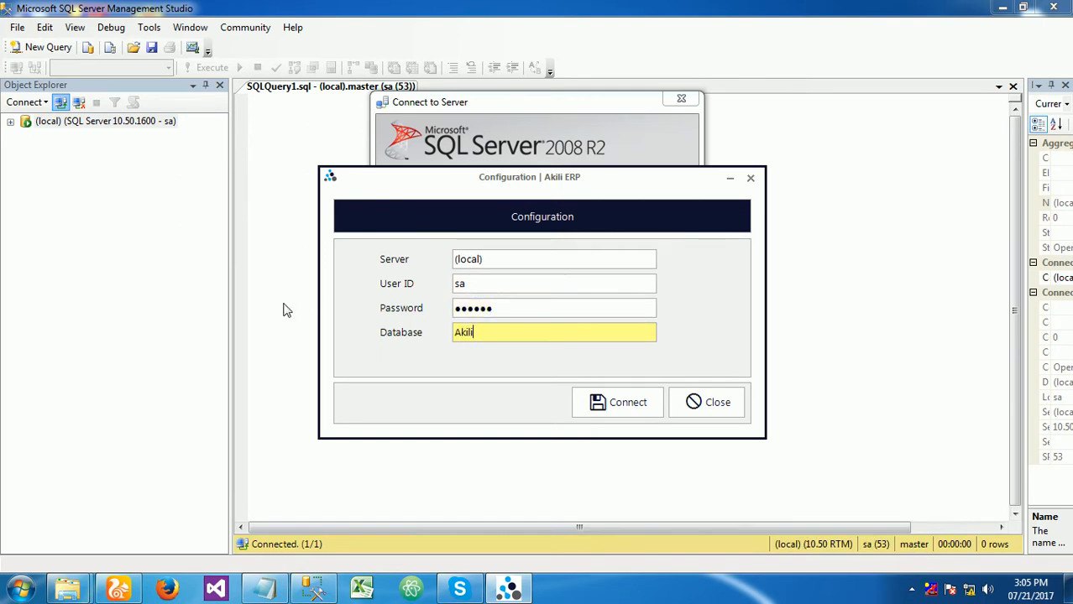
pyautogui.click(621, 402)
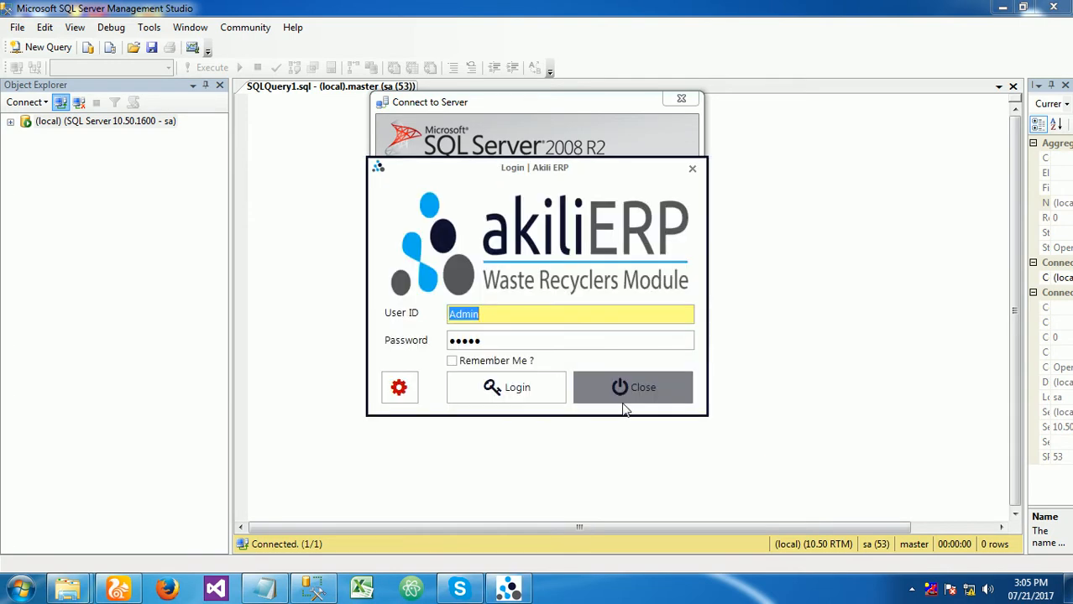
# - Connect to (local) in SQL Server Management Studio, then switch back to Akili ERP and log in as Admin
pyautogui.click(624, 408)
pyautogui.click(461, 319)
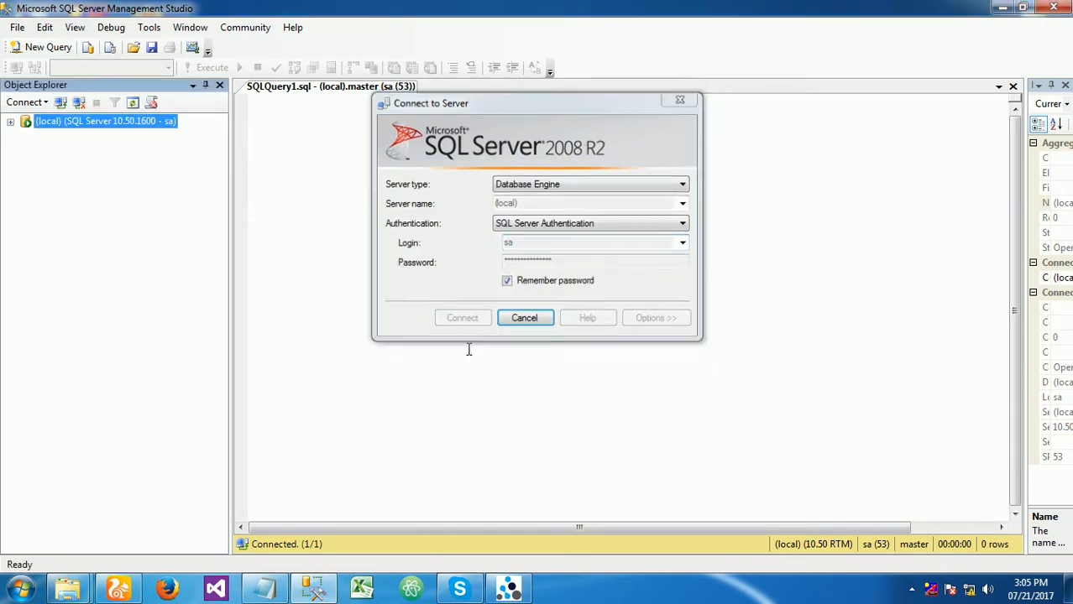
pyautogui.click(526, 593)
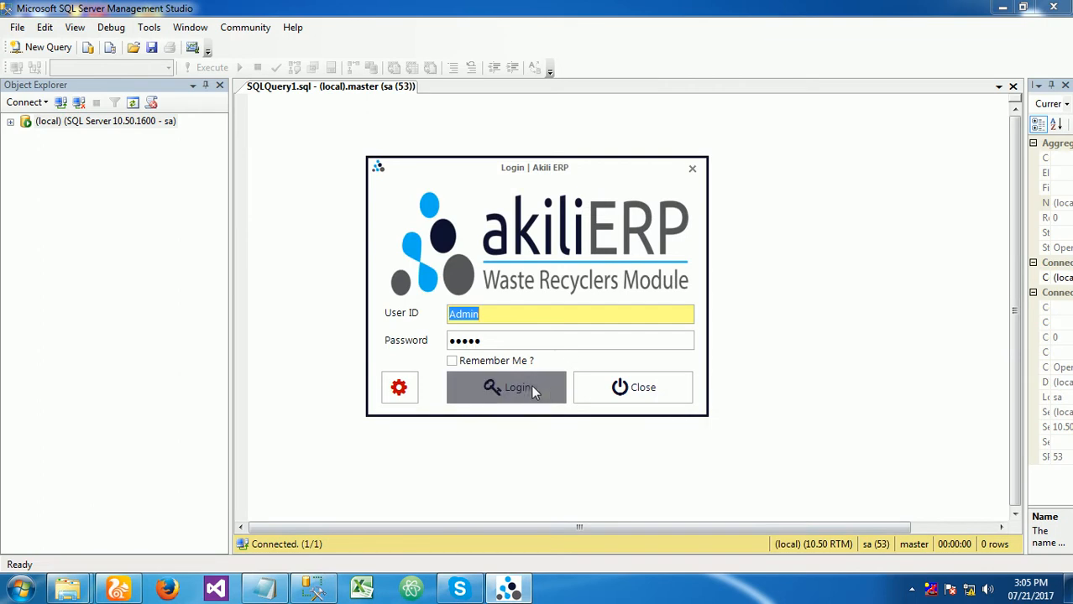
pyautogui.click(531, 386)
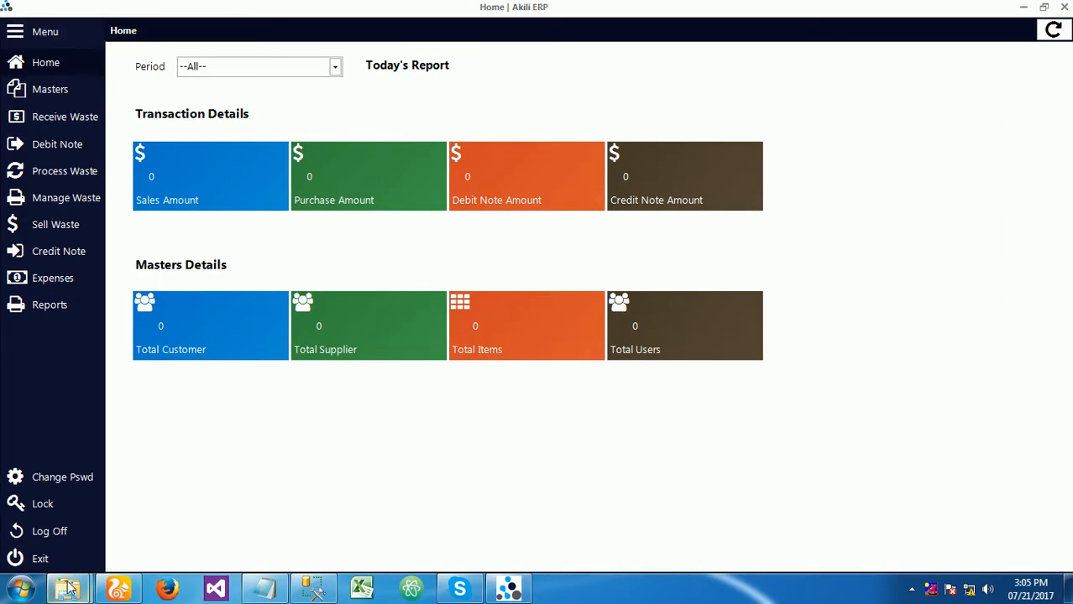
# - Log off from Akili ERP, reconnect through its configuration with the database set to Akili, and minimize SQL Server Management Studio
pyautogui.click(43, 536)
pyautogui.click(501, 317)
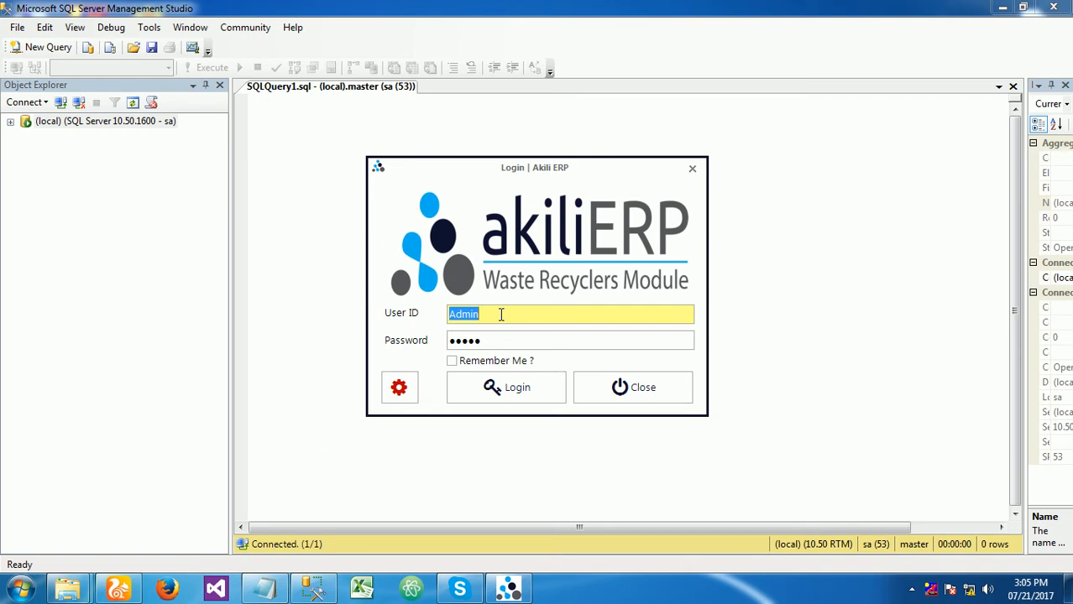
pyautogui.click(398, 389)
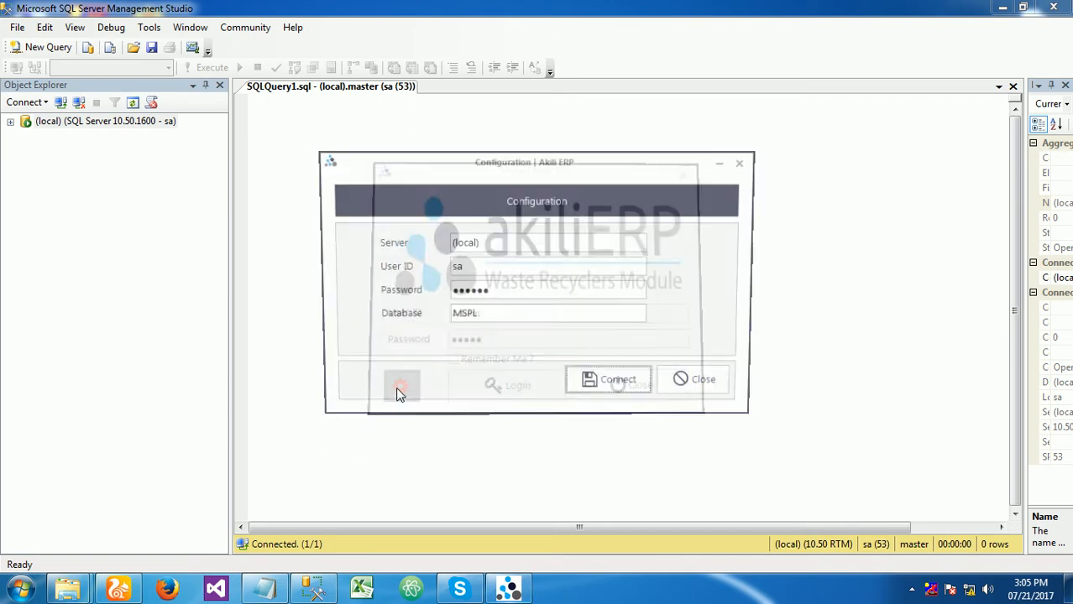
pyautogui.moveTo(484, 315); pyautogui.dragTo(406, 315)
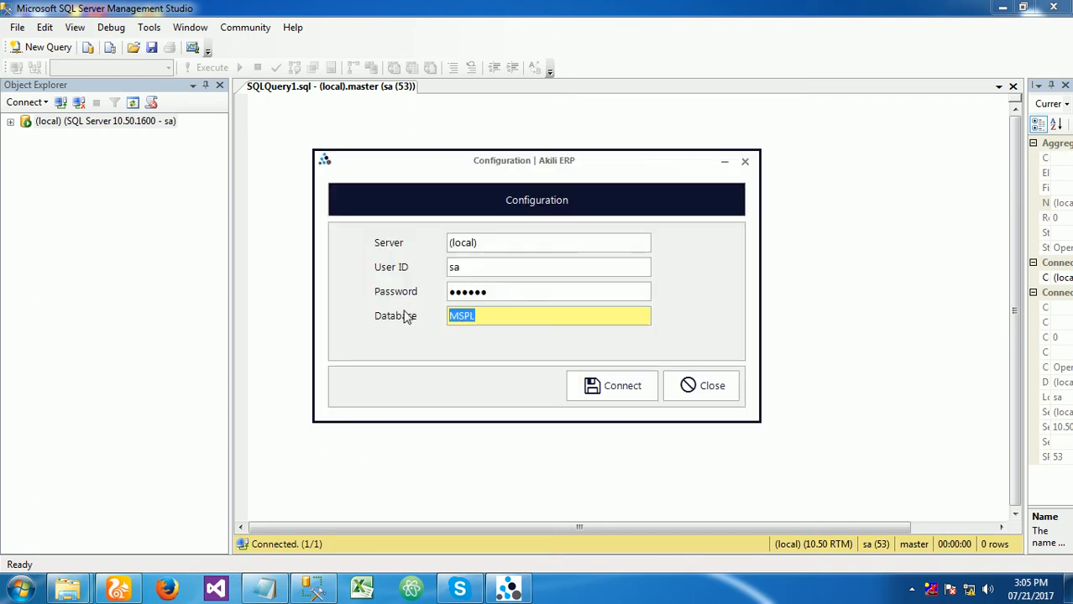
pyautogui.write('Akili')
pyautogui.click(611, 392)
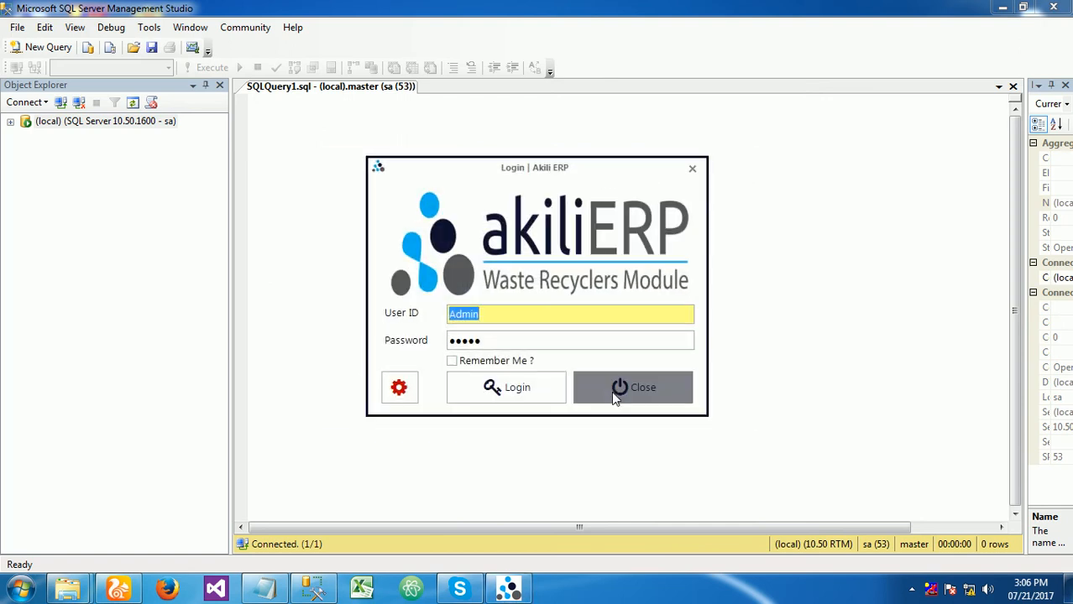
pyautogui.click(1000, 8)
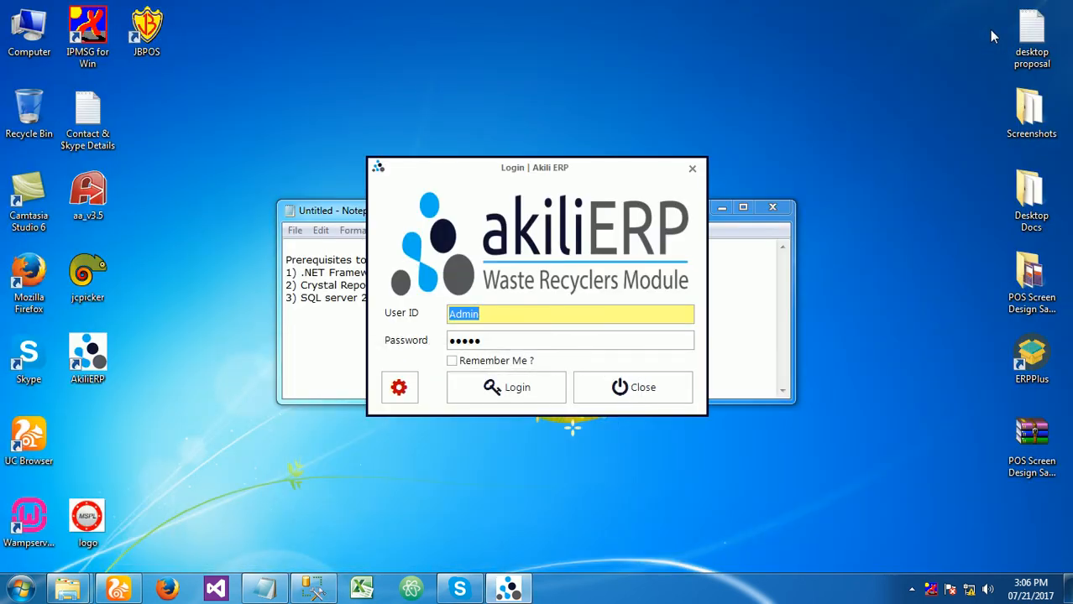